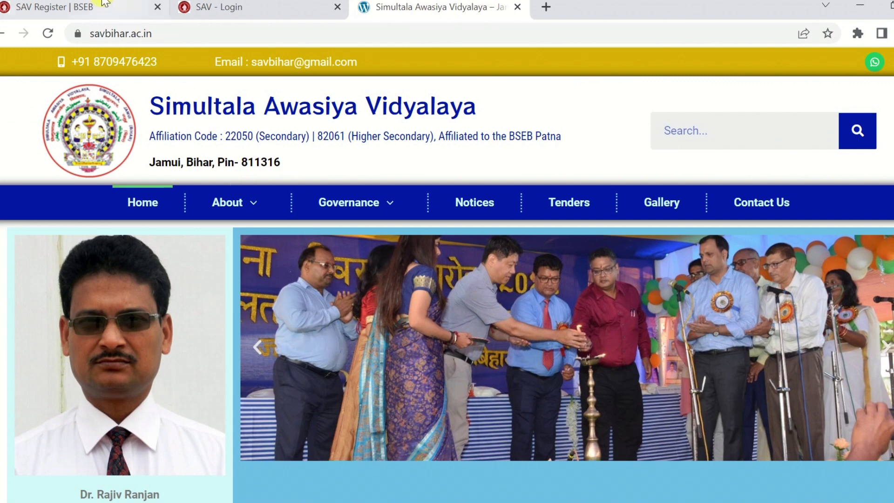
Open the Class XI registration form and check the answer options for the Bihar domicile question
{"action": "left_click", "coordinate": [84, 7]}
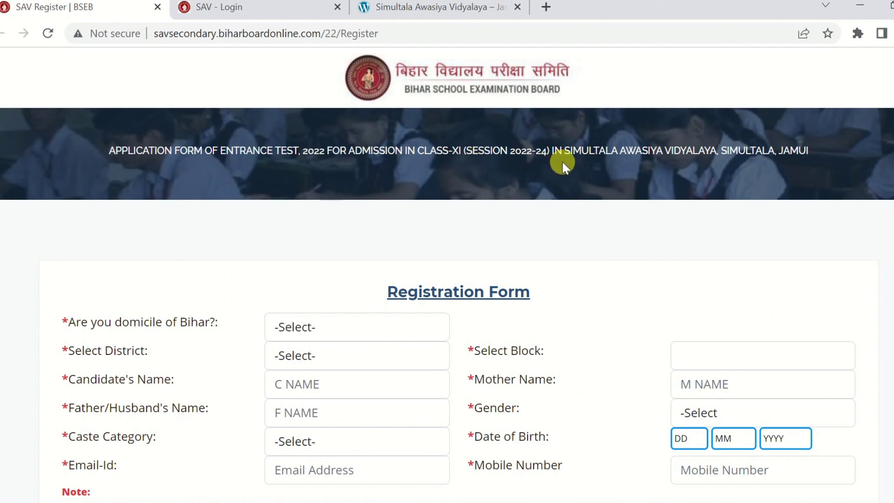
{"action": "scroll", "coordinate": [619, 202], "scroll_direction": "down", "scroll_amount": 3}
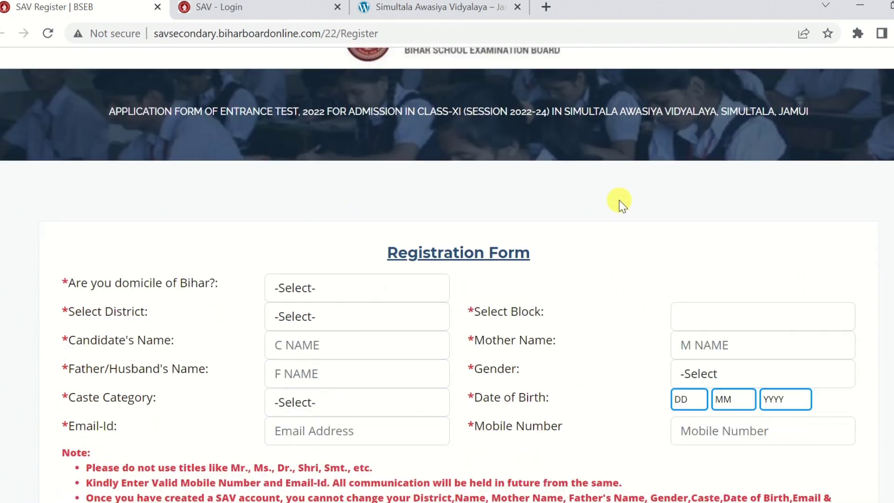
{"action": "left_click", "coordinate": [299, 179]}
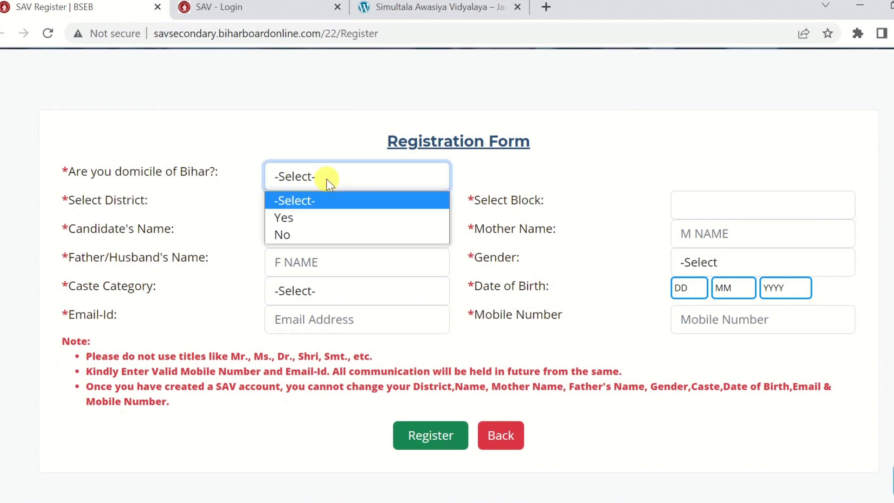
{"action": "left_click", "coordinate": [326, 179]}
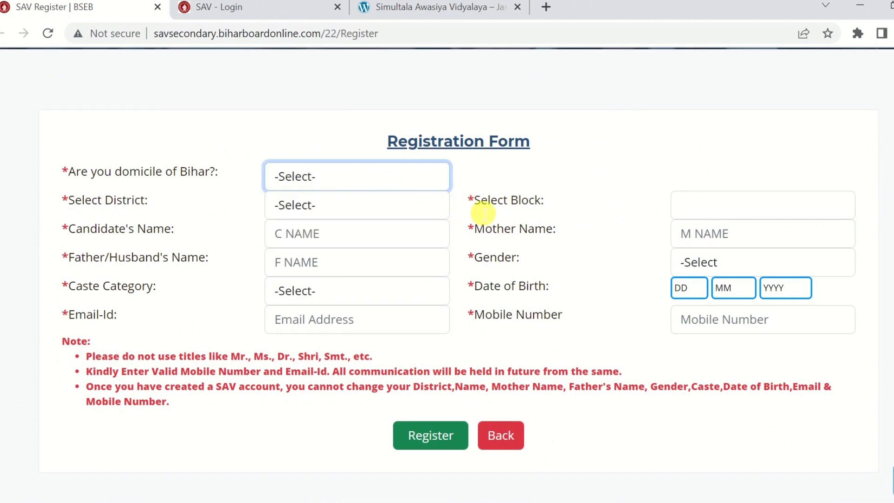
{"action": "scroll", "coordinate": [485, 213], "scroll_direction": "up", "scroll_amount": 3}
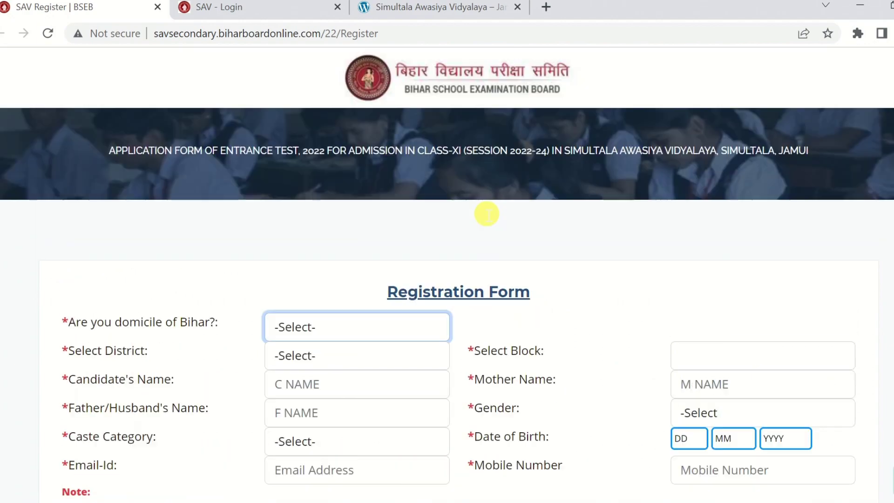
Switch to the image sav-class-xi-admission-2022.jpg and read the admission notice through to its last section
{"action": "key", "text": "alt+Tab"}
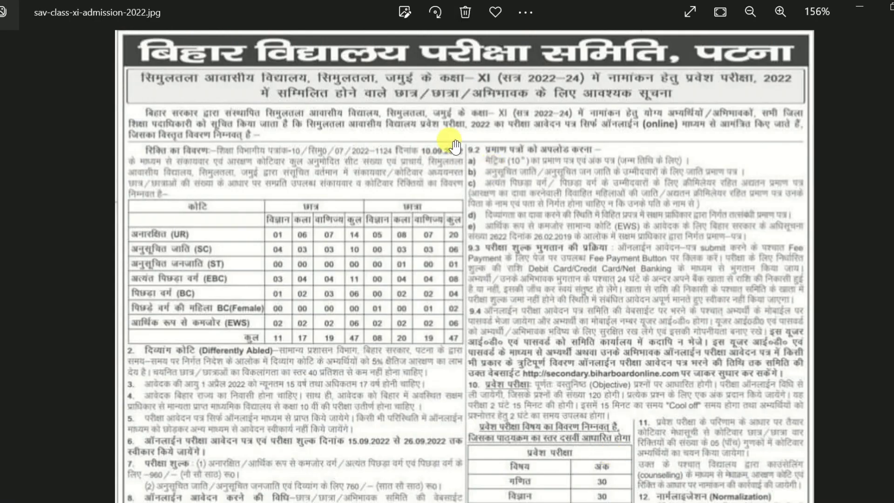
{"action": "scroll", "coordinate": [454, 149], "scroll_direction": "up", "scroll_amount": 1}
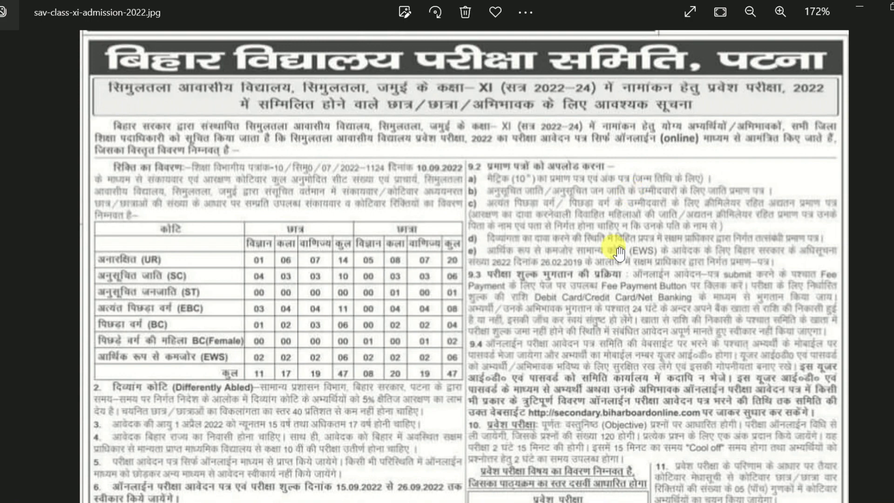
{"action": "left_click_drag", "start_coordinate": [587, 342], "coordinate": [577, 175]}
{"action": "left_click_drag", "start_coordinate": [584, 323], "coordinate": [495, 160]}
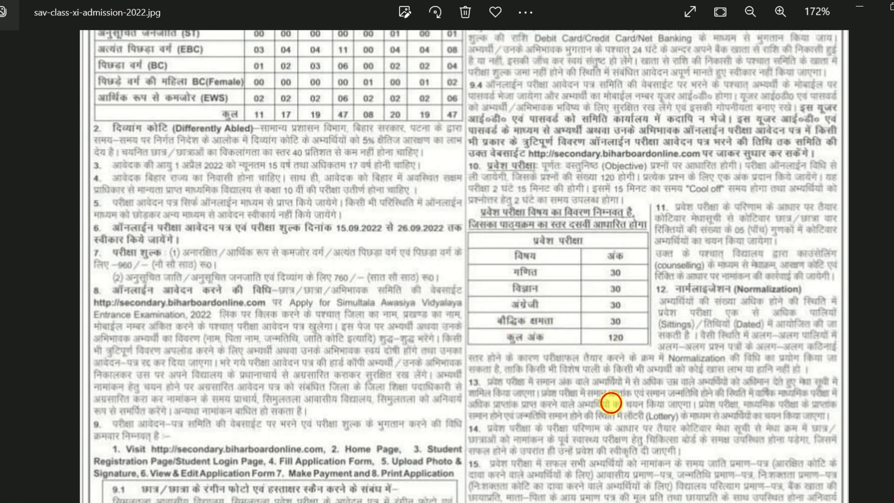
{"action": "left_click_drag", "start_coordinate": [609, 391], "coordinate": [624, 263]}
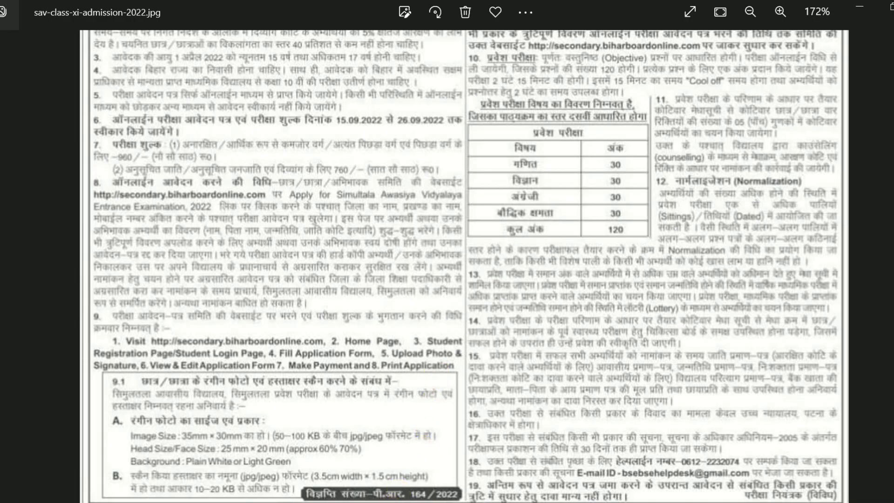
Switch back to the browser and look over the Simultala Awasiya Vidyalaya home page at savbihar.ac.in
{"action": "key", "text": "alt+Tab"}
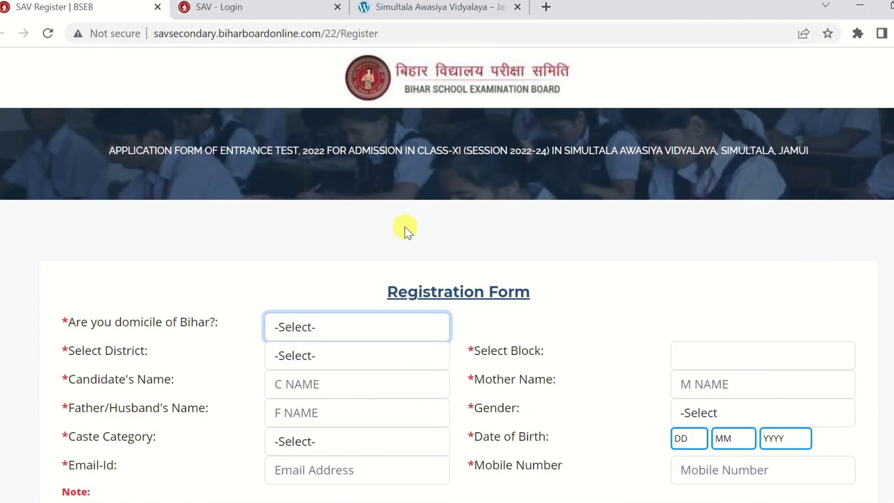
{"action": "left_click", "coordinate": [435, 7]}
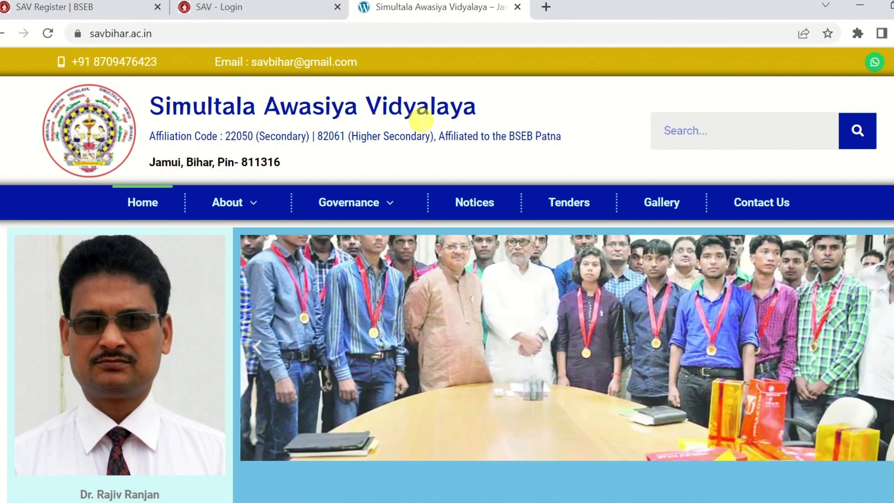
{"action": "scroll", "coordinate": [580, 350], "scroll_direction": "down", "scroll_amount": 5}
{"action": "scroll", "coordinate": [577, 347], "scroll_direction": "down", "scroll_amount": 5}
{"action": "scroll", "coordinate": [573, 344], "scroll_direction": "up", "scroll_amount": 10}
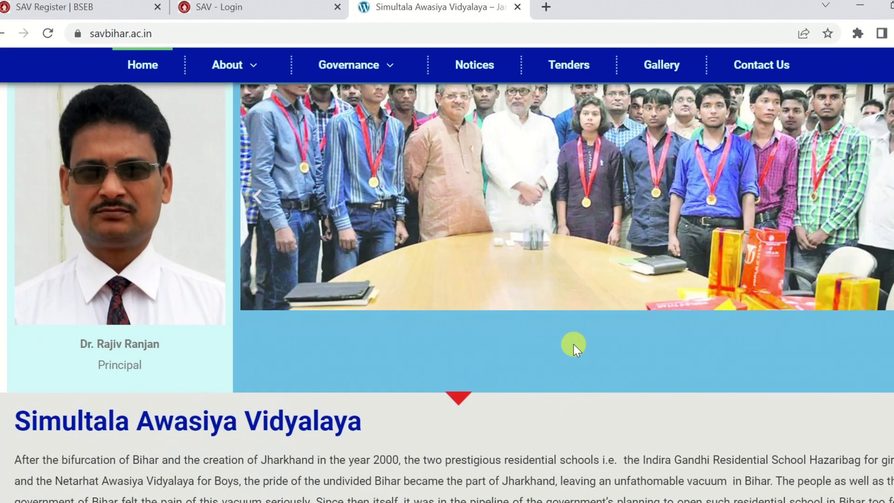
Return to the registration form and review its application title, required fields and notes
{"action": "key", "text": "ctrl+1"}
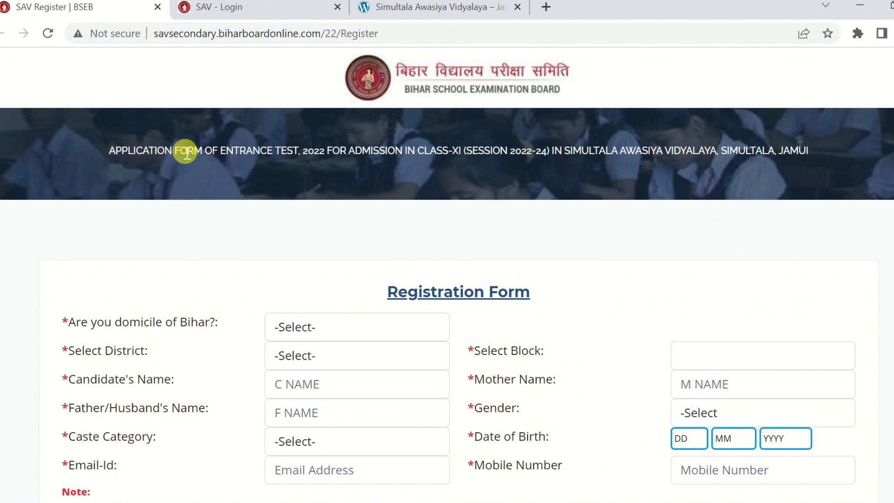
{"action": "left_click_drag", "start_coordinate": [149, 152], "coordinate": [787, 156]}
{"action": "left_click", "coordinate": [785, 157]}
{"action": "scroll", "coordinate": [177, 214], "scroll_direction": "down", "scroll_amount": 5}
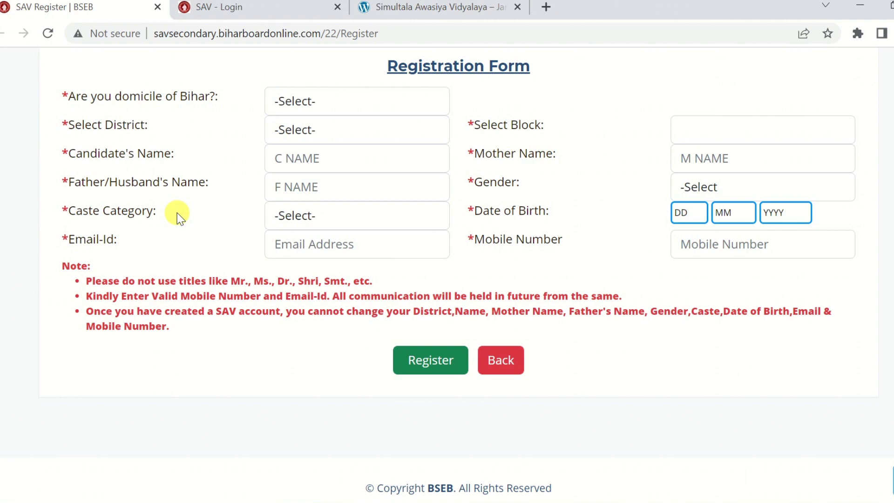
{"action": "scroll", "coordinate": [193, 247], "scroll_direction": "up", "scroll_amount": 5}
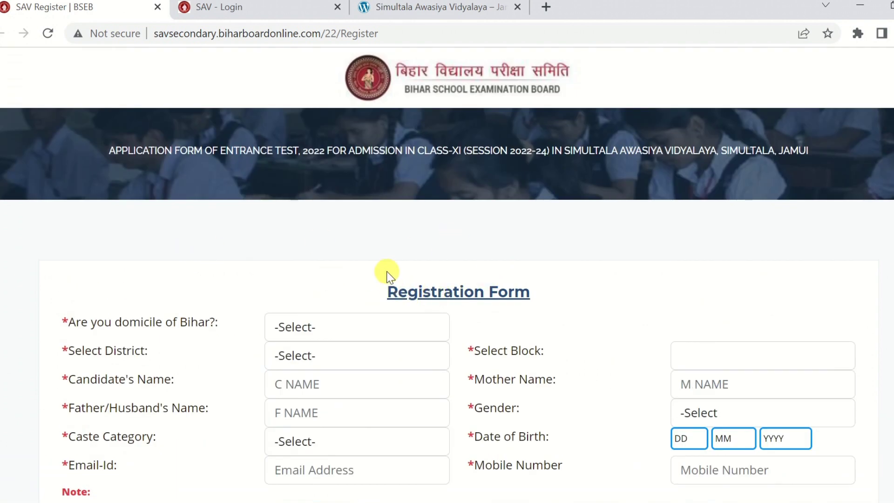
Open the SAV candidate login page and examine the mobile number and OTP/password fields
{"action": "left_click_drag", "start_coordinate": [399, 34], "coordinate": [324, 33]}
{"action": "left_click", "coordinate": [252, 7]}
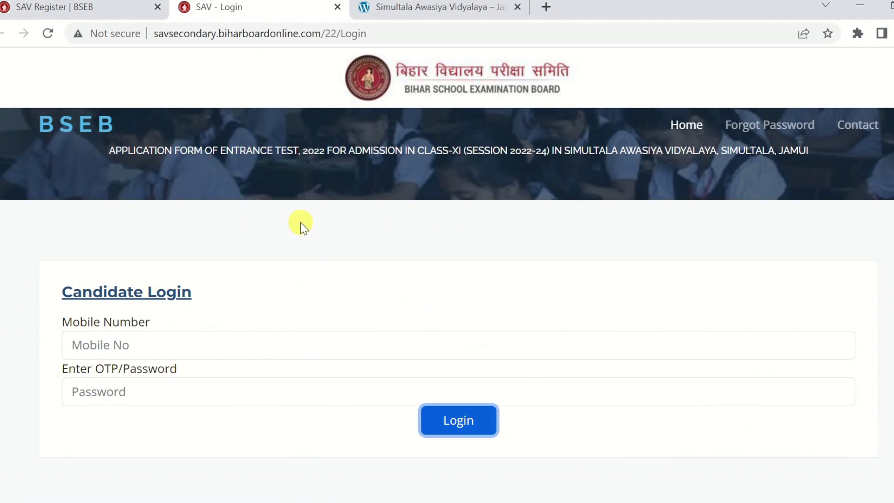
{"action": "scroll", "coordinate": [289, 251], "scroll_direction": "down", "scroll_amount": 2}
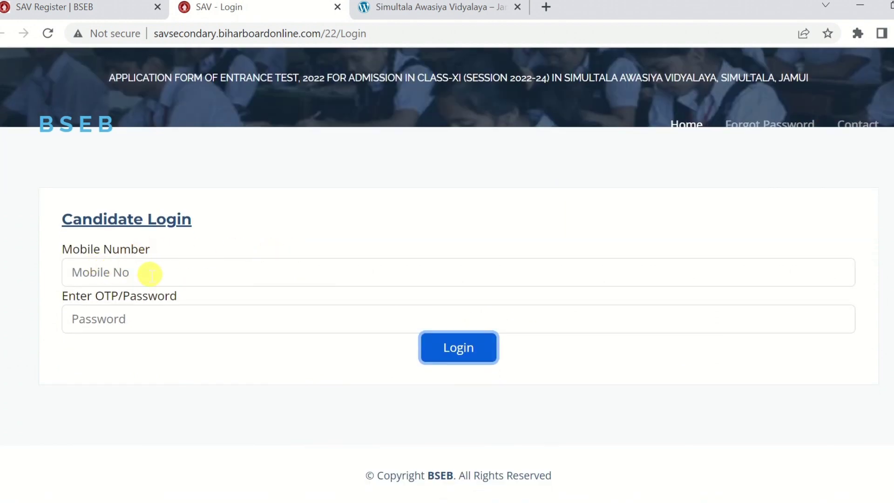
{"action": "left_click", "coordinate": [111, 272]}
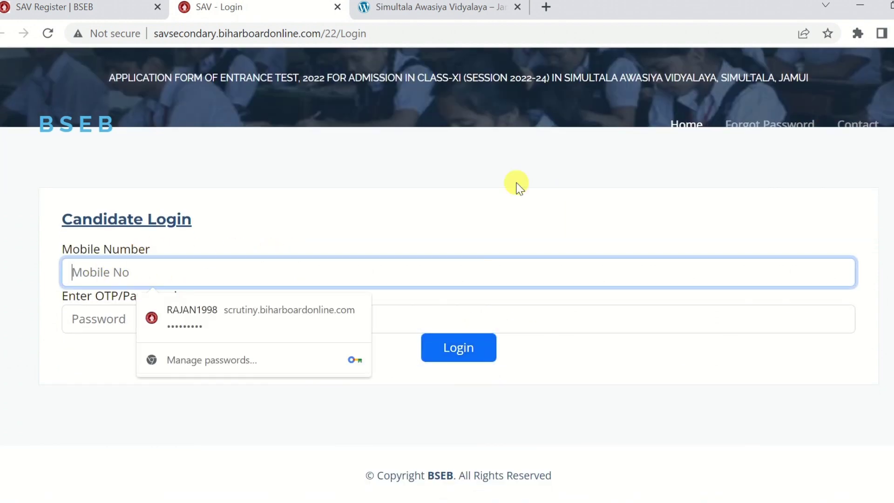
Go to the SAV home page and read the Class-XI Admission Test, 2022 section with its important dates
{"action": "left_click", "coordinate": [693, 132]}
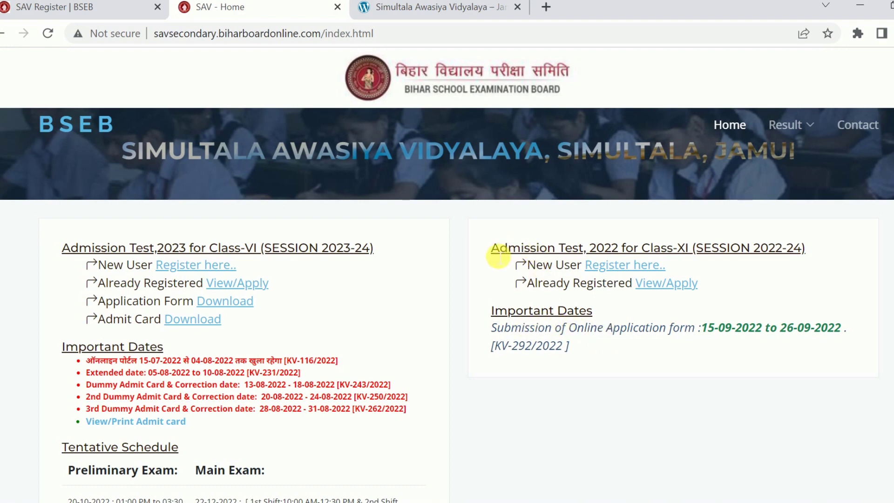
{"action": "left_click_drag", "start_coordinate": [493, 251], "coordinate": [686, 251]}
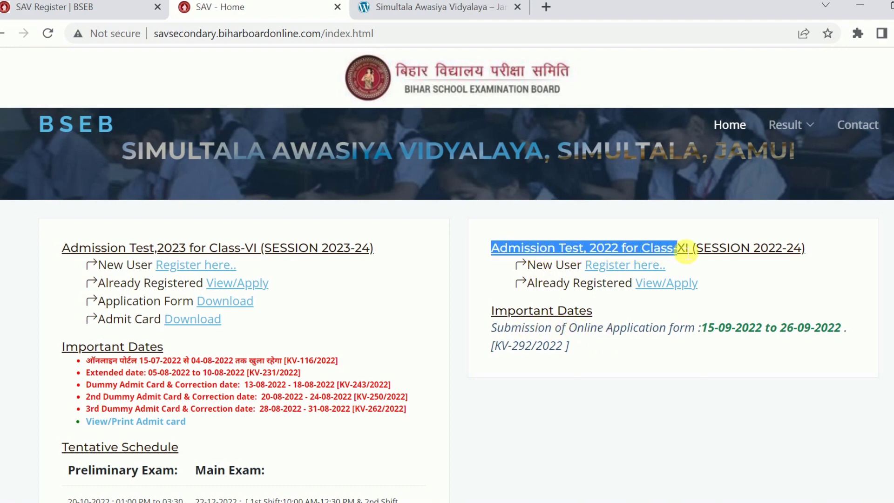
{"action": "left_click", "coordinate": [792, 247]}
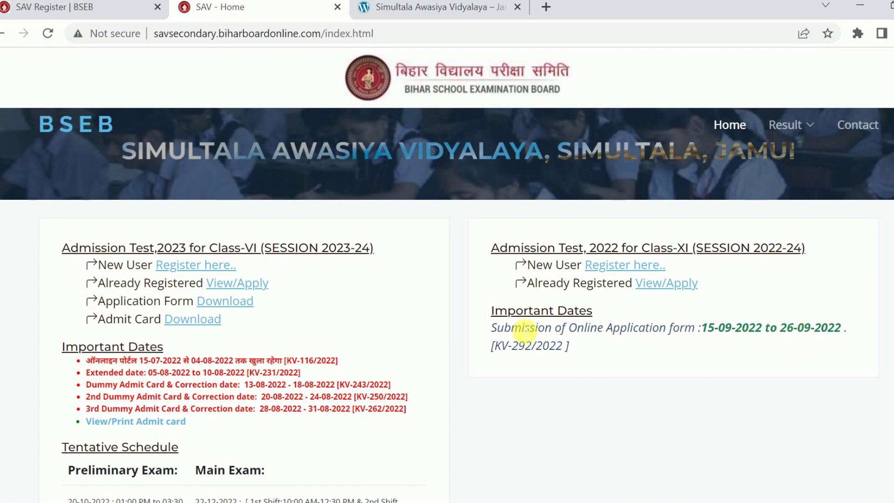
{"action": "scroll", "coordinate": [523, 328], "scroll_direction": "down", "scroll_amount": 3}
{"action": "scroll", "coordinate": [519, 325], "scroll_direction": "up", "scroll_amount": 3}
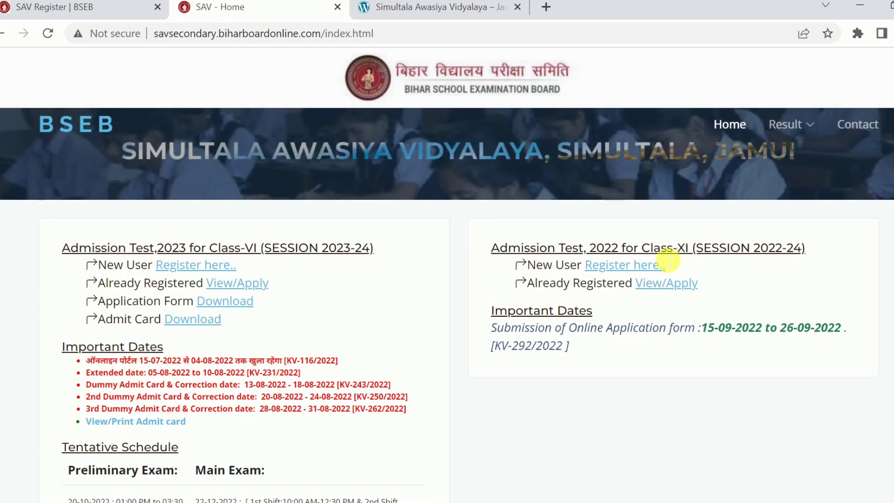
Open the new-user registration for the Class-XI Admission Test, 2022 and set the Bihar domicile answer to Yes
{"action": "left_click", "coordinate": [619, 264]}
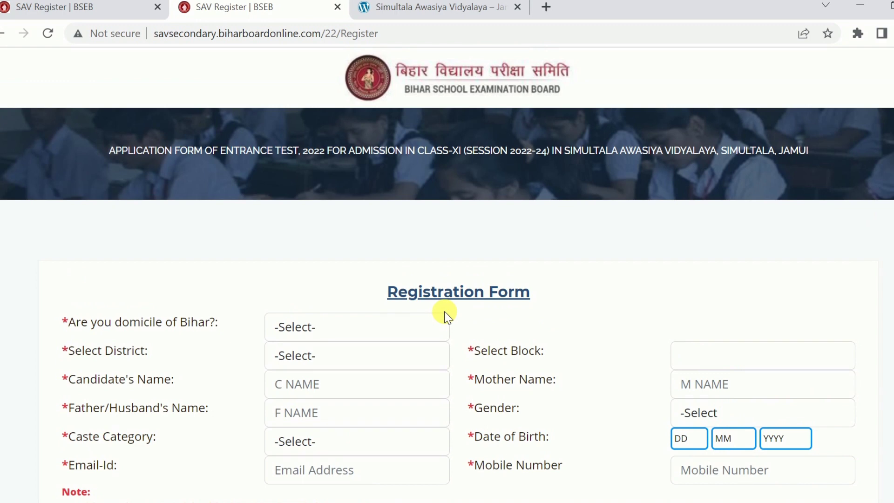
{"action": "scroll", "coordinate": [445, 313], "scroll_direction": "down", "scroll_amount": 3}
{"action": "left_click", "coordinate": [308, 176]}
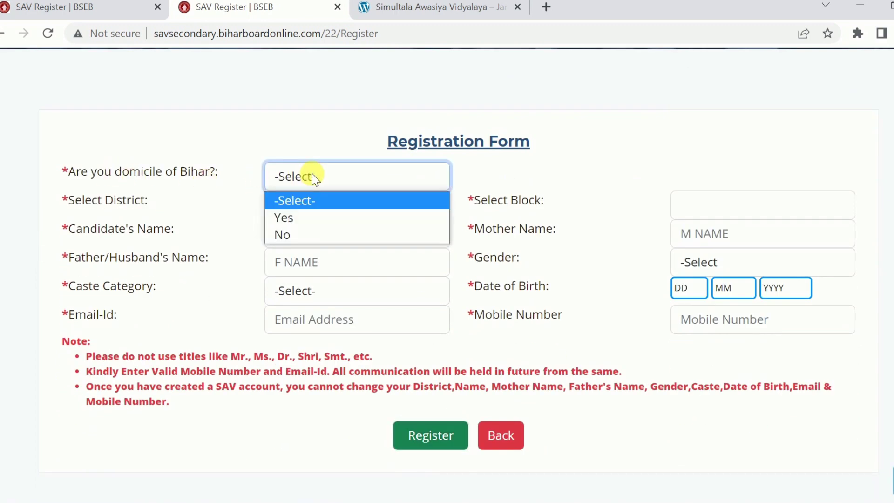
{"action": "left_click", "coordinate": [298, 218]}
{"action": "scroll", "coordinate": [183, 225], "scroll_direction": "up", "scroll_amount": 1}
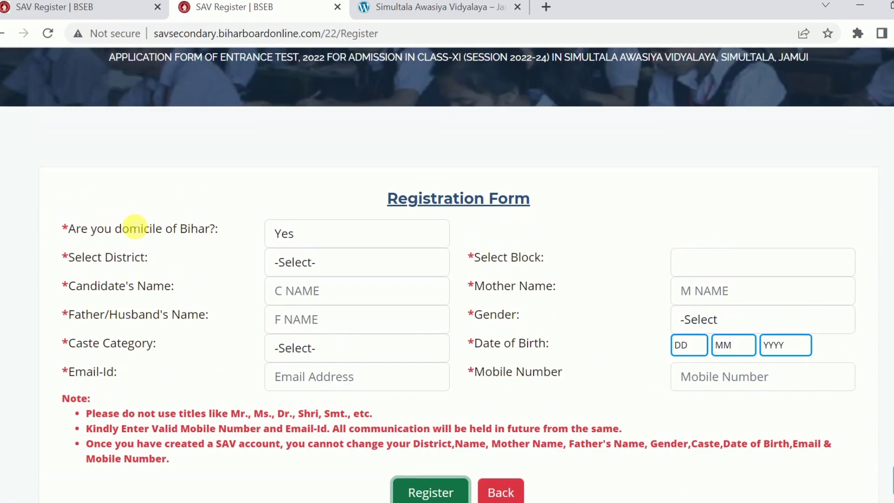
Examine the district and block choices and the candidate's and mother's name fields without entering anything
{"action": "left_click", "coordinate": [295, 263]}
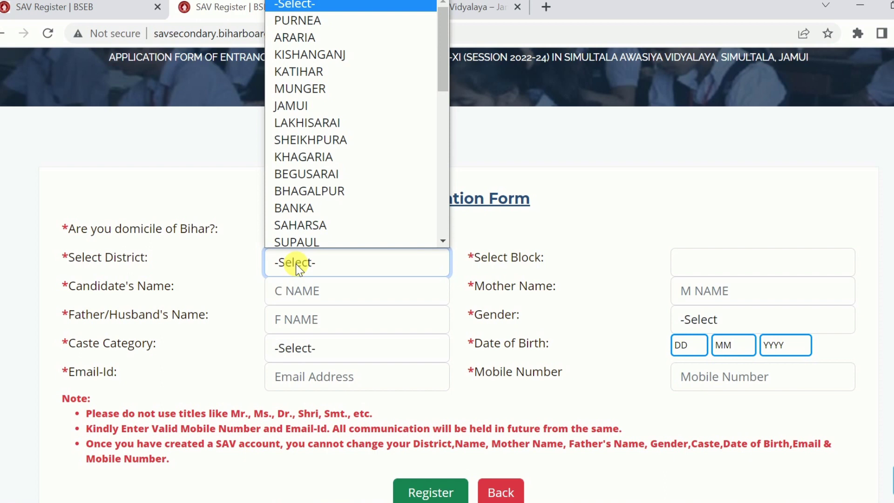
{"action": "left_click", "coordinate": [295, 264]}
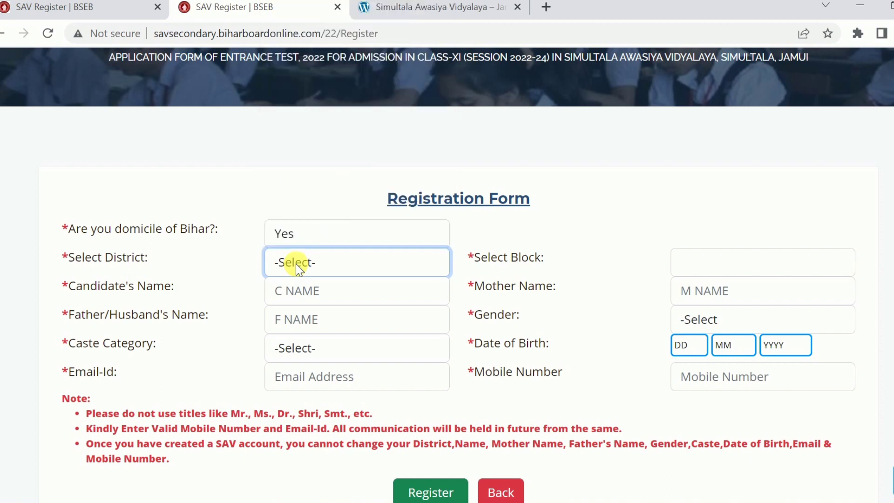
{"action": "left_click", "coordinate": [324, 286]}
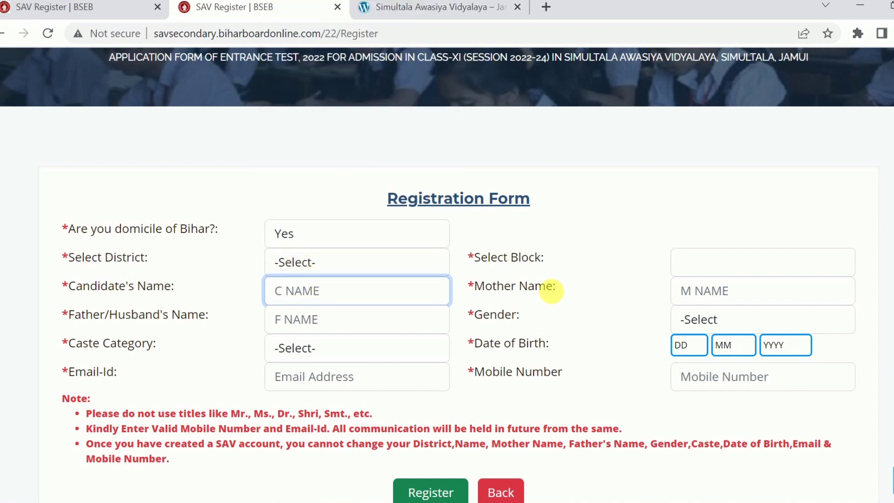
{"action": "left_click", "coordinate": [730, 270]}
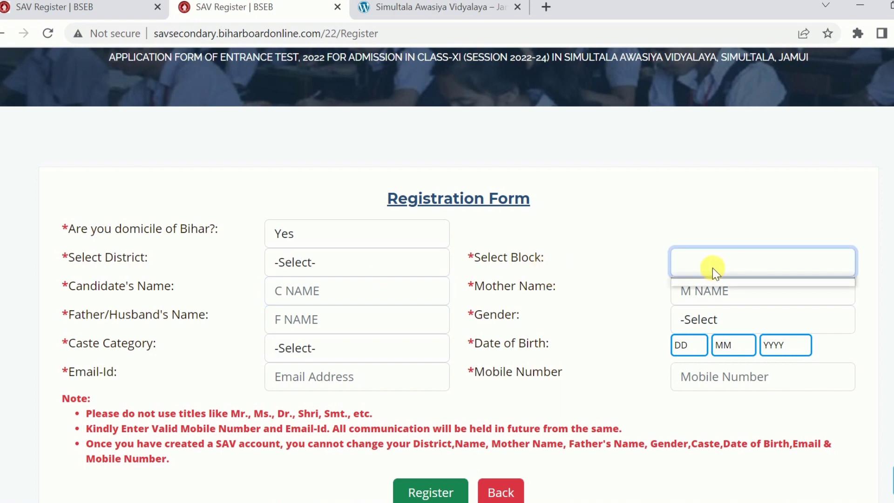
{"action": "scroll", "coordinate": [713, 267], "scroll_direction": "down", "scroll_amount": 3}
{"action": "left_click", "coordinate": [696, 156]}
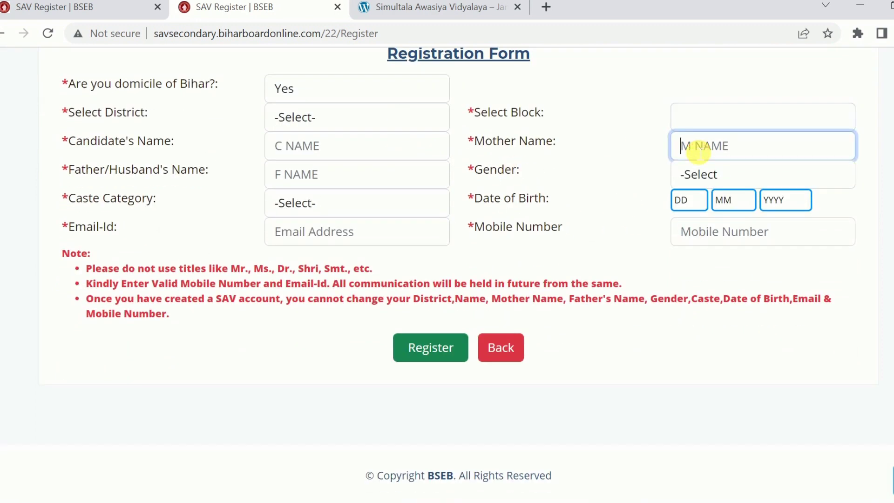
Set the candidate's caste category to SC
{"action": "left_click", "coordinate": [341, 184]}
{"action": "left_click", "coordinate": [332, 209]}
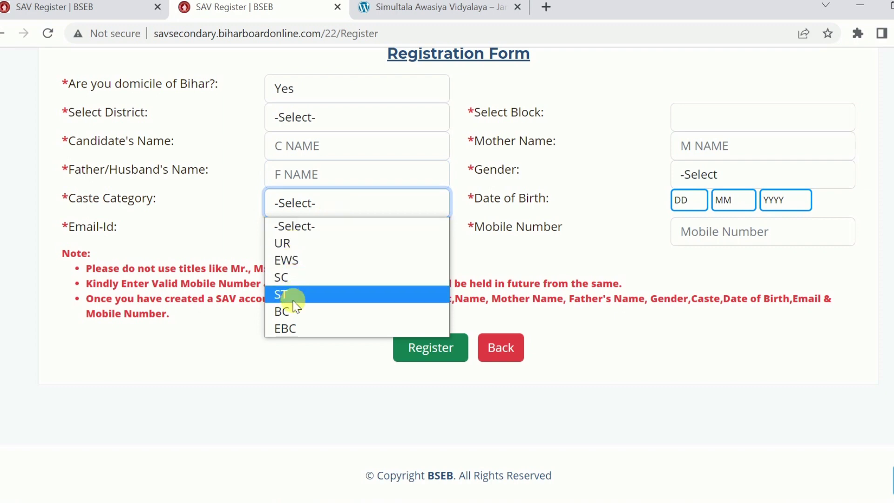
{"action": "left_click", "coordinate": [285, 277]}
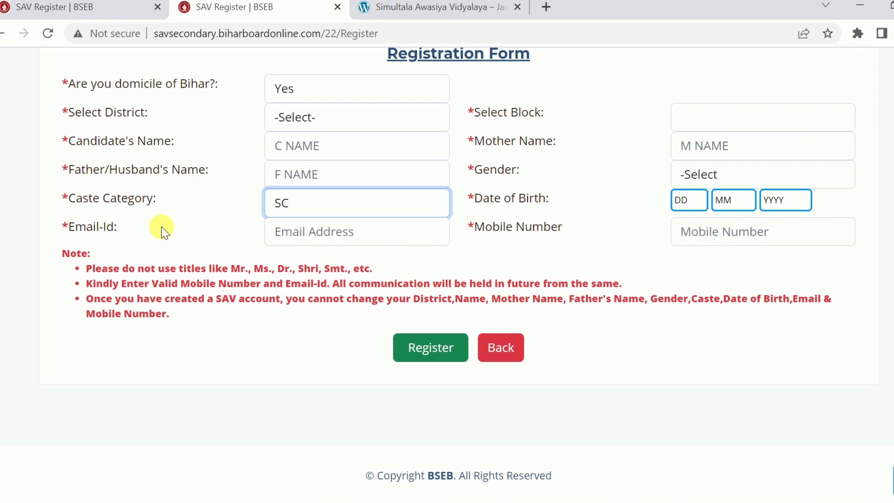
Submit the registration form and dismiss the information message about the registration
{"action": "left_click", "coordinate": [275, 237]}
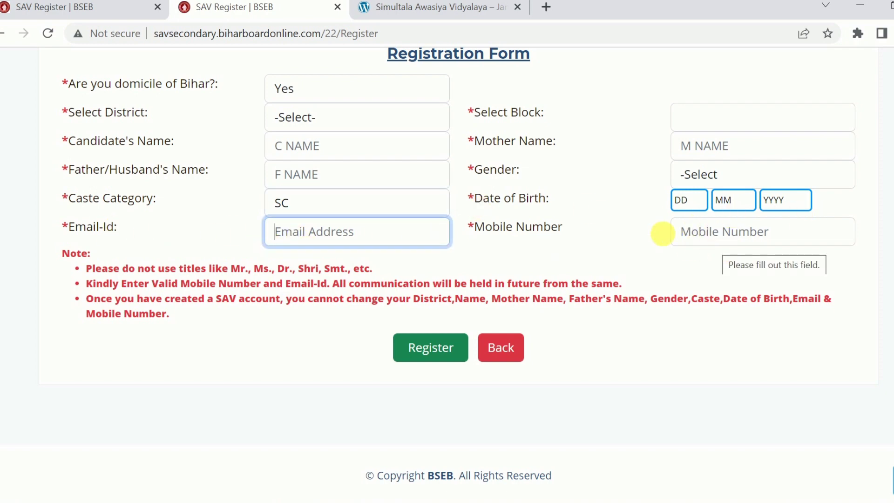
{"action": "left_click", "coordinate": [432, 350]}
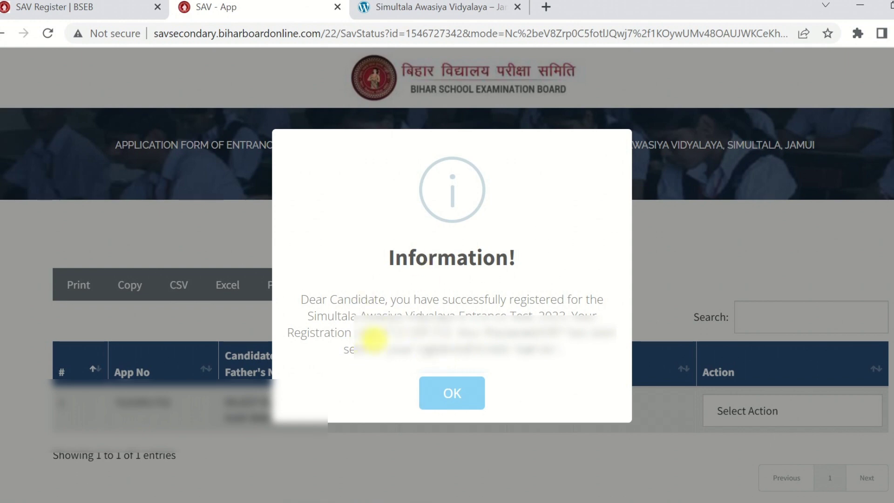
{"action": "left_click", "coordinate": [455, 393]}
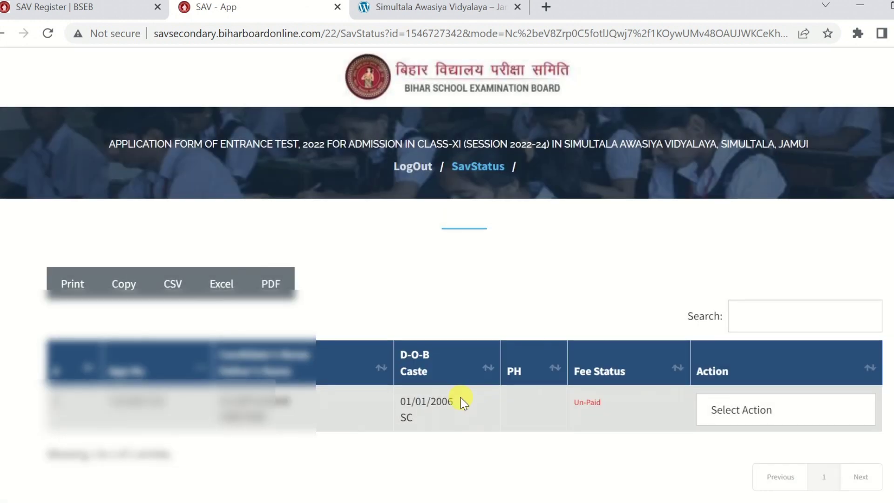
Open the unpaid candidate's application form for filling with the Fill/Edit action
{"action": "scroll", "coordinate": [523, 357], "scroll_direction": "down", "scroll_amount": 1}
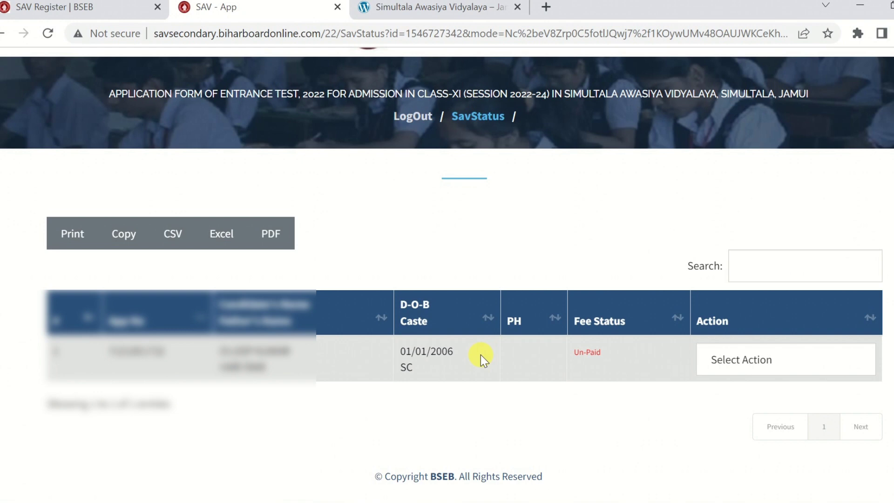
{"action": "left_click", "coordinate": [722, 362]}
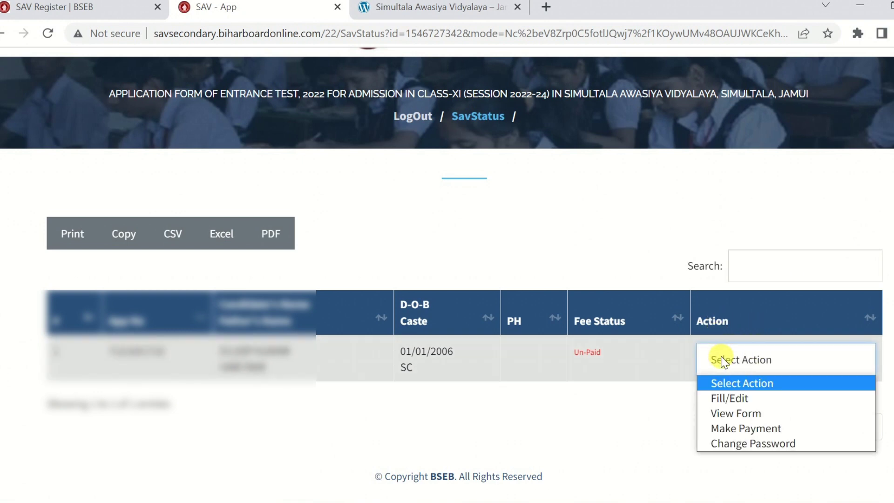
{"action": "left_click", "coordinate": [736, 400]}
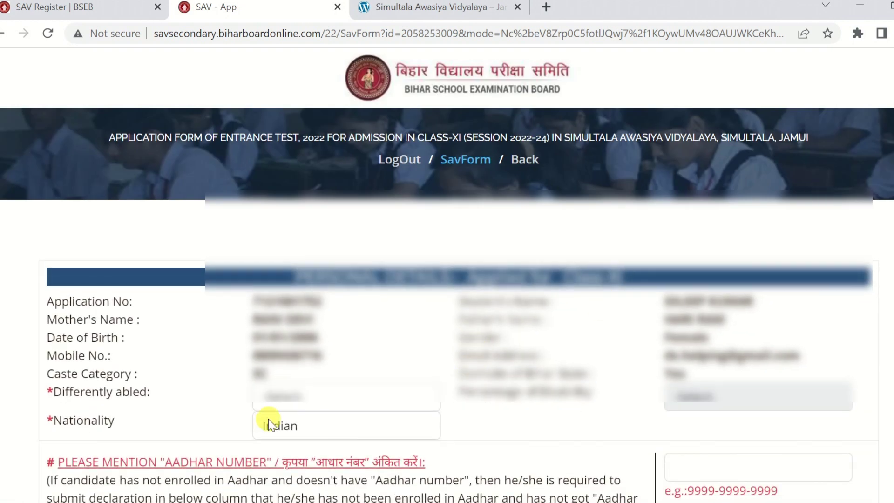
Set Differently abled to No in the personal details and keep the nationality as Indian
{"action": "left_click", "coordinate": [292, 398]}
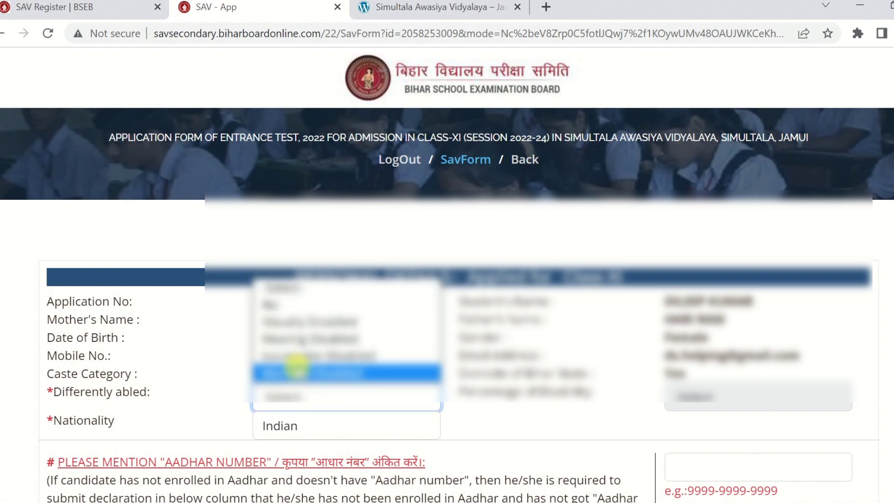
{"action": "left_click", "coordinate": [275, 304]}
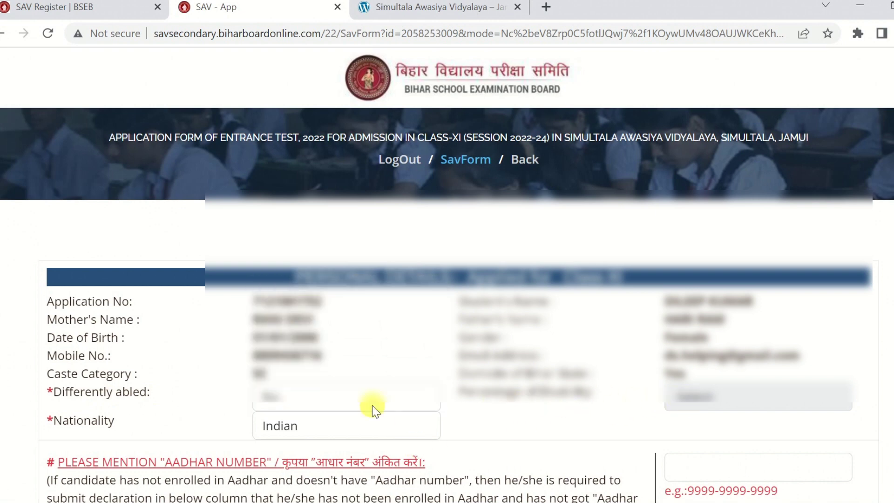
{"action": "left_click", "coordinate": [283, 421]}
{"action": "left_click", "coordinate": [284, 421]}
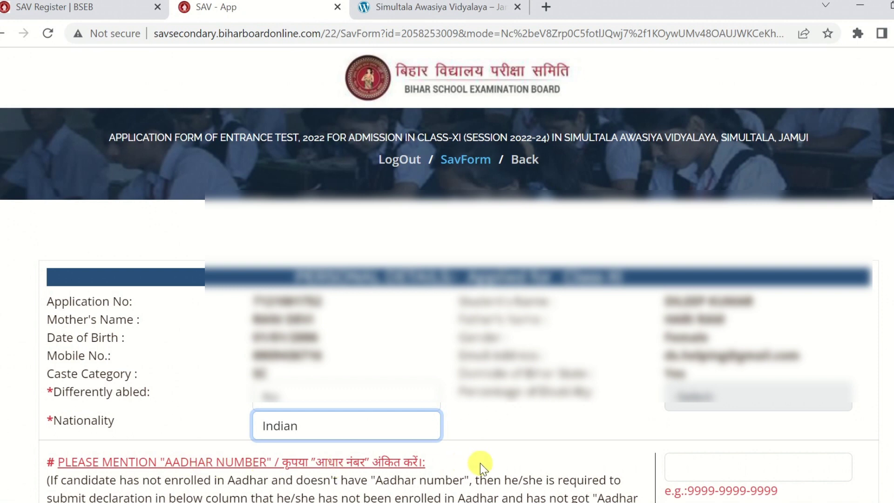
Leave the Aadhar number blank and accept the declaration that the candidate has not enrolled in Aadhar
{"action": "left_click", "coordinate": [695, 467]}
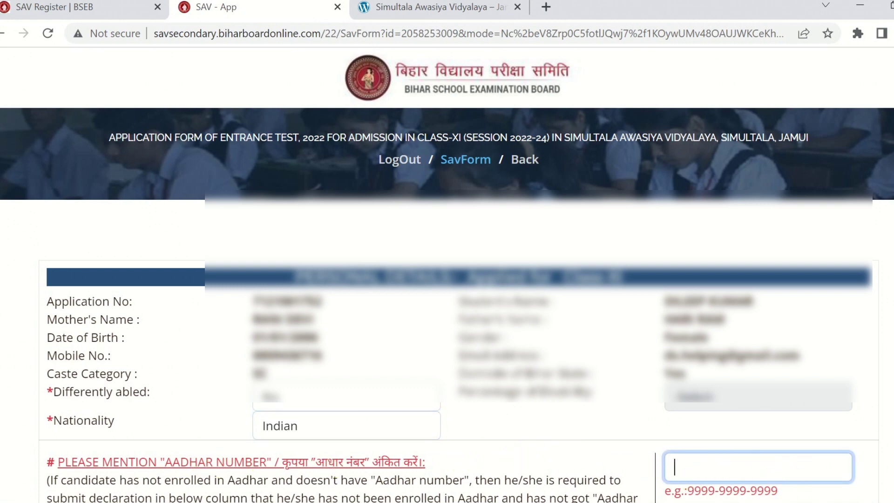
{"action": "scroll", "coordinate": [398, 219], "scroll_direction": "down", "scroll_amount": 9}
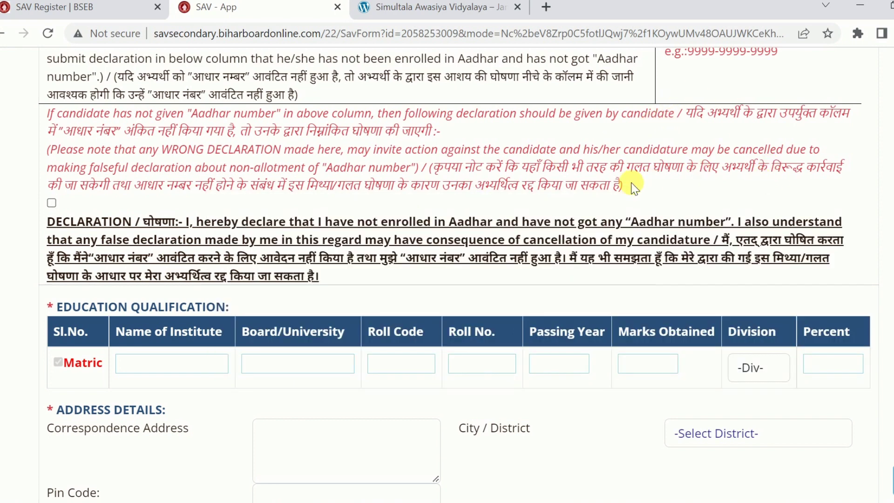
{"action": "left_click", "coordinate": [52, 202]}
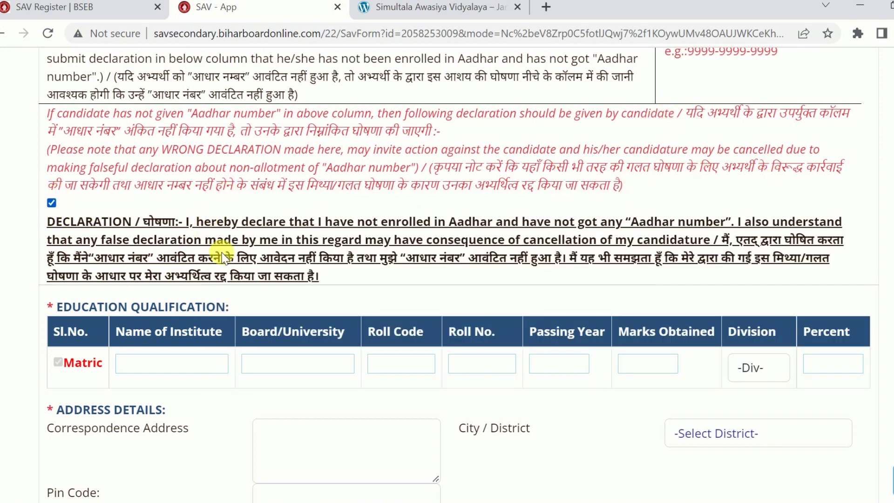
Examine the Matric row's institute, board, roll code, roll number and passing year fields without entering anything
{"action": "scroll", "coordinate": [269, 233], "scroll_direction": "down", "scroll_amount": 2}
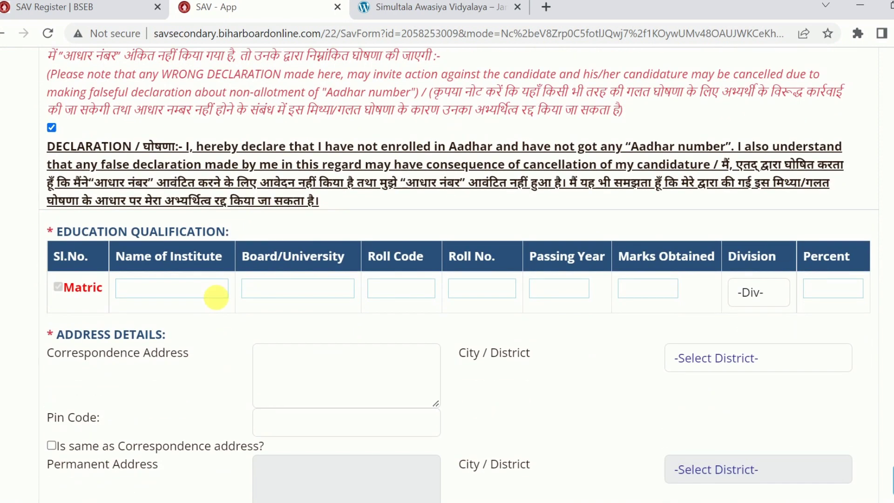
{"action": "left_click", "coordinate": [146, 297]}
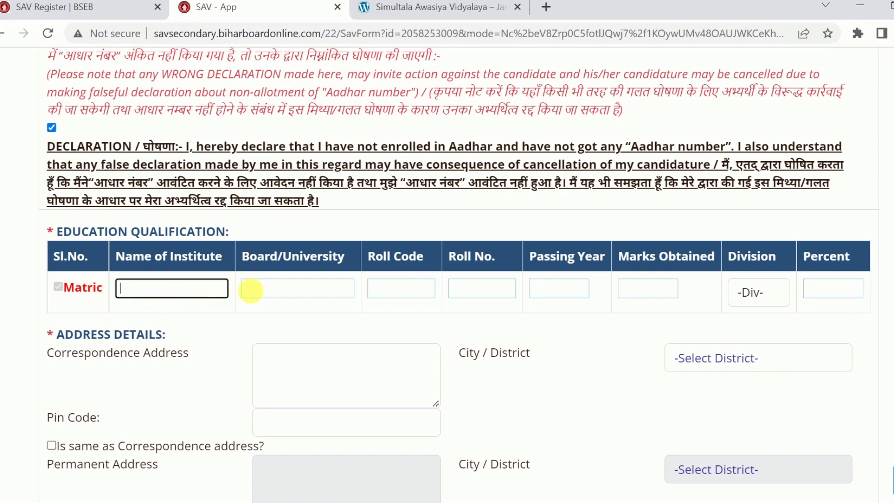
{"action": "left_click", "coordinate": [253, 289]}
{"action": "left_click", "coordinate": [391, 295]}
{"action": "left_click", "coordinate": [474, 289]}
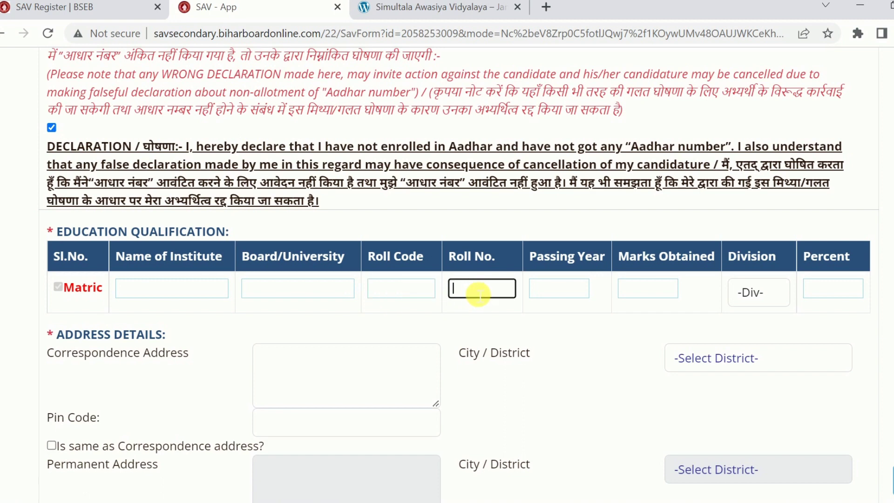
{"action": "left_click", "coordinate": [566, 294]}
Set the Matric marks obtained to 201 and the division to 2nd Div, leaving the percent blank
{"action": "left_click", "coordinate": [646, 289]}
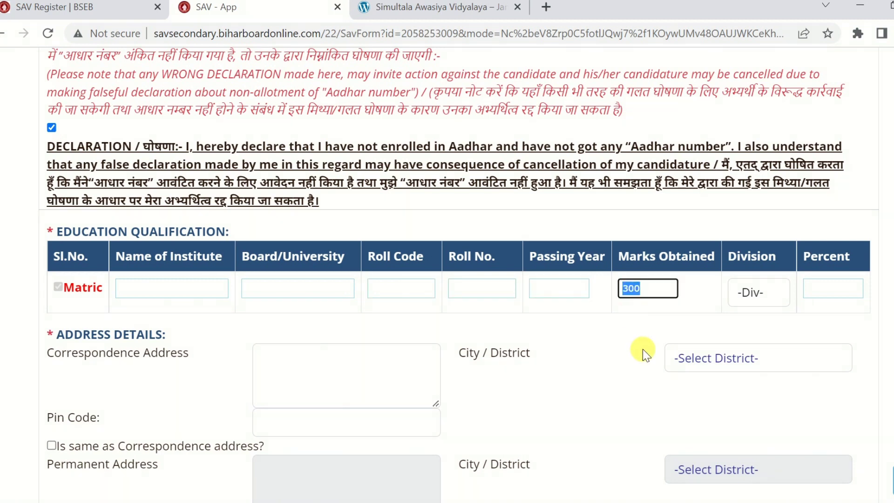
{"action": "type", "text": "300"}
{"action": "left_click_drag", "start_coordinate": [659, 288], "coordinate": [626, 292]}
{"action": "type", "text": "201"}
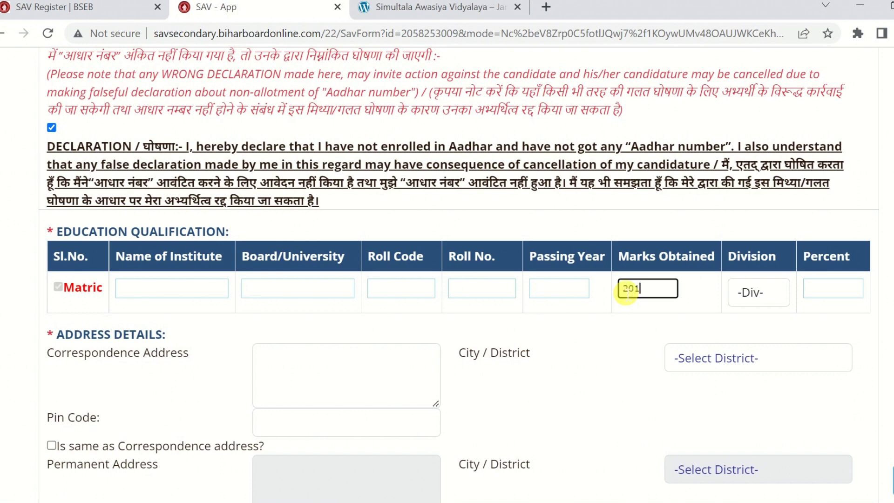
{"action": "left_click", "coordinate": [767, 294]}
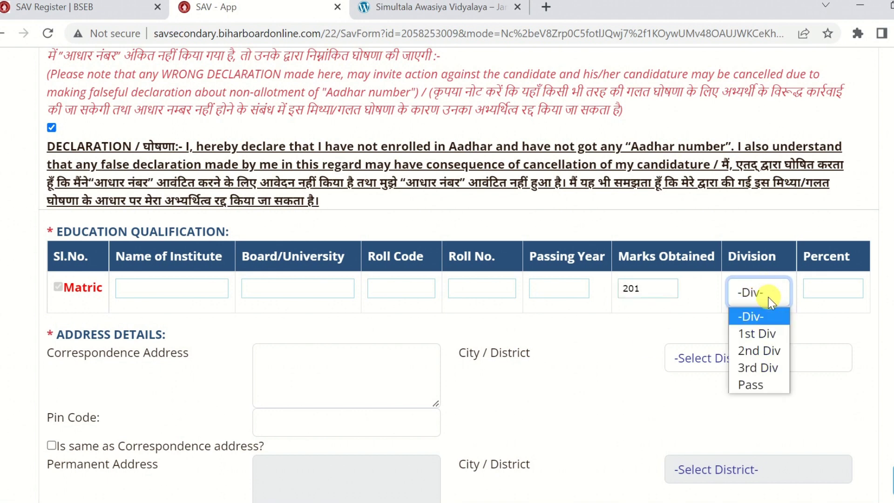
{"action": "left_click", "coordinate": [759, 345]}
{"action": "double_click", "coordinate": [628, 289]}
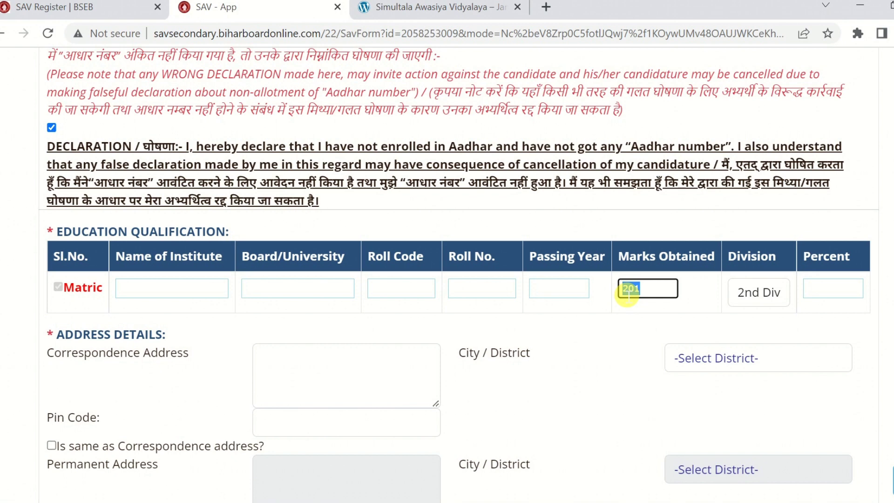
{"action": "left_click", "coordinate": [848, 291]}
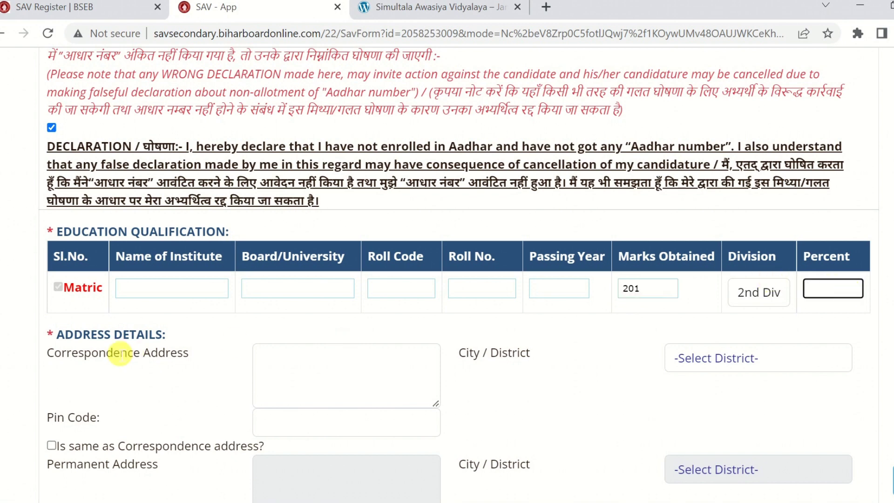
Examine the correspondence address, district choices and pin code field without entering anything
{"action": "scroll", "coordinate": [120, 356], "scroll_direction": "down", "scroll_amount": 3}
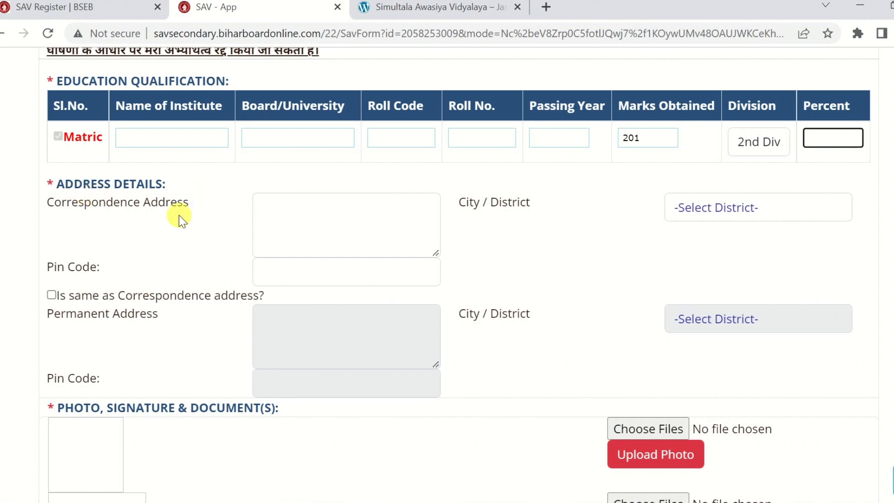
{"action": "left_click", "coordinate": [300, 220]}
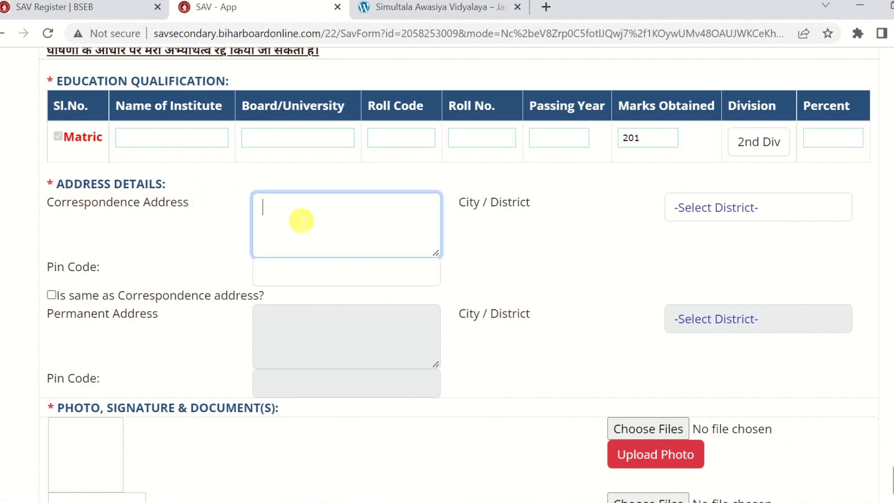
{"action": "left_click", "coordinate": [704, 216]}
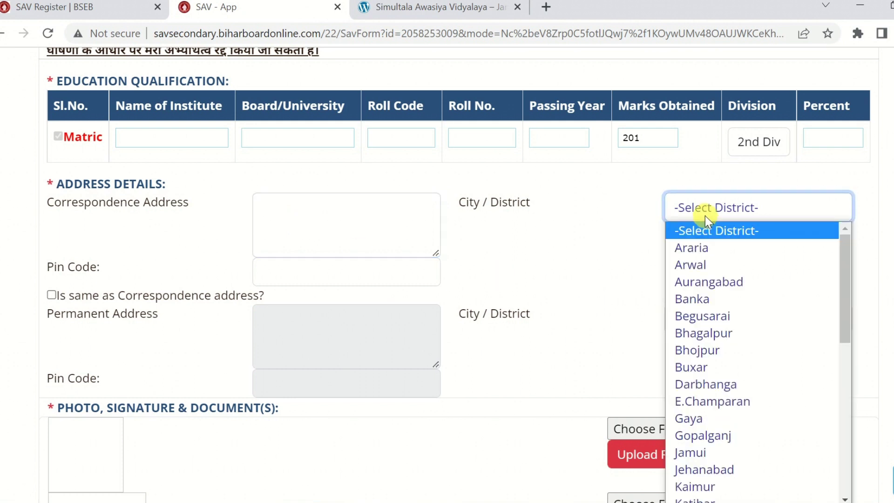
{"action": "left_click", "coordinate": [705, 216]}
{"action": "left_click", "coordinate": [296, 271]}
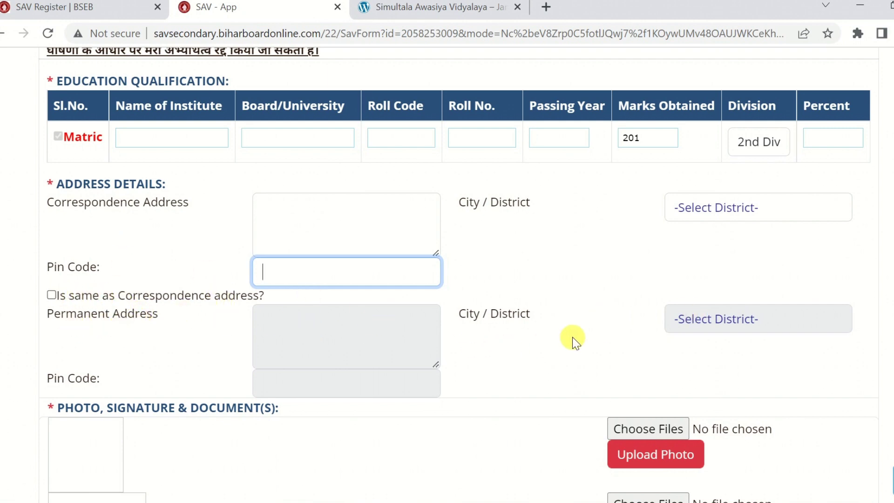
Review the photo and signature uploads and read the 10th marksheet and date-of-birth certificate upload requirements
{"action": "scroll", "coordinate": [574, 340], "scroll_direction": "down", "scroll_amount": 5}
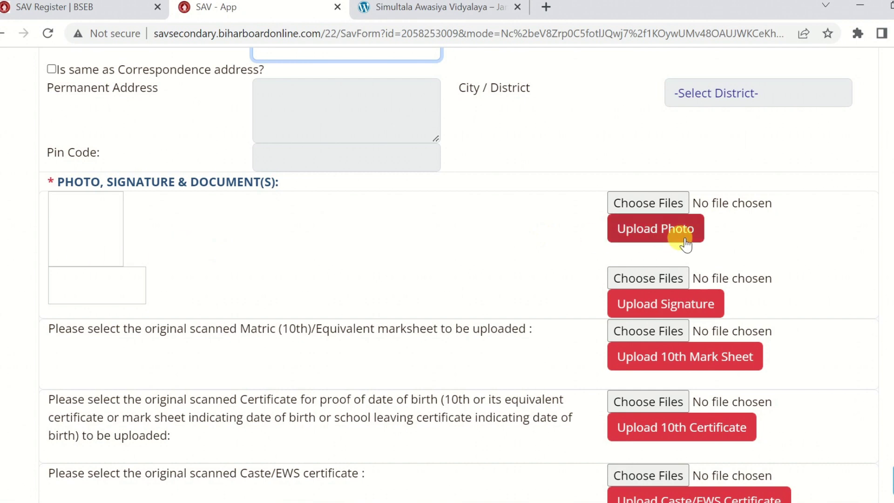
{"action": "scroll", "coordinate": [446, 255], "scroll_direction": "down", "scroll_amount": 2}
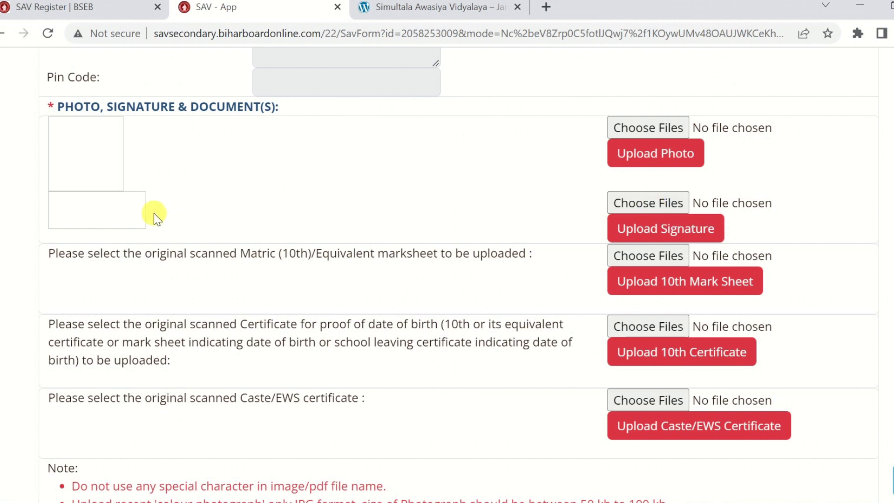
{"action": "left_click_drag", "start_coordinate": [144, 256], "coordinate": [419, 257]}
{"action": "left_click", "coordinate": [367, 256]}
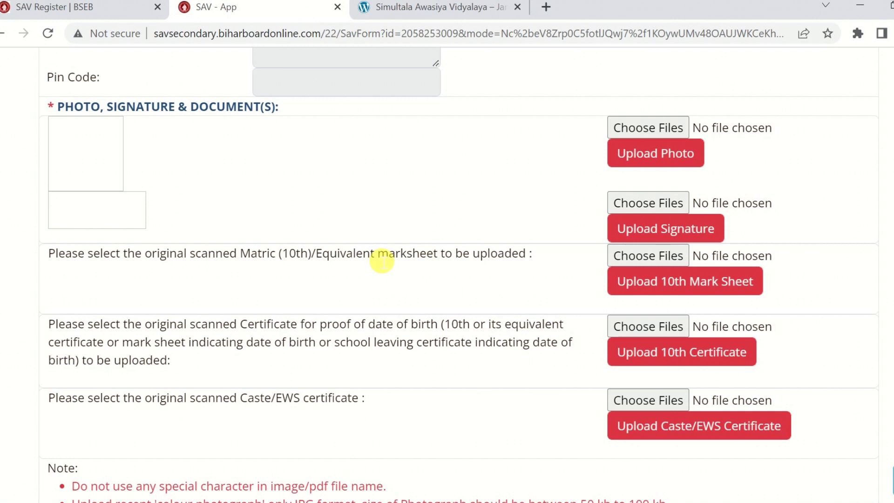
{"action": "scroll", "coordinate": [381, 261], "scroll_direction": "down", "scroll_amount": 2}
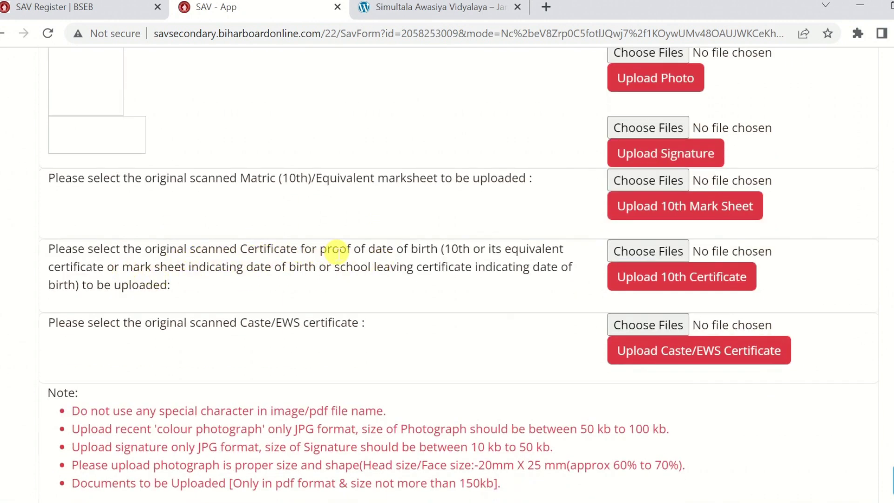
{"action": "left_click_drag", "start_coordinate": [331, 251], "coordinate": [425, 251]}
{"action": "left_click", "coordinate": [445, 252]}
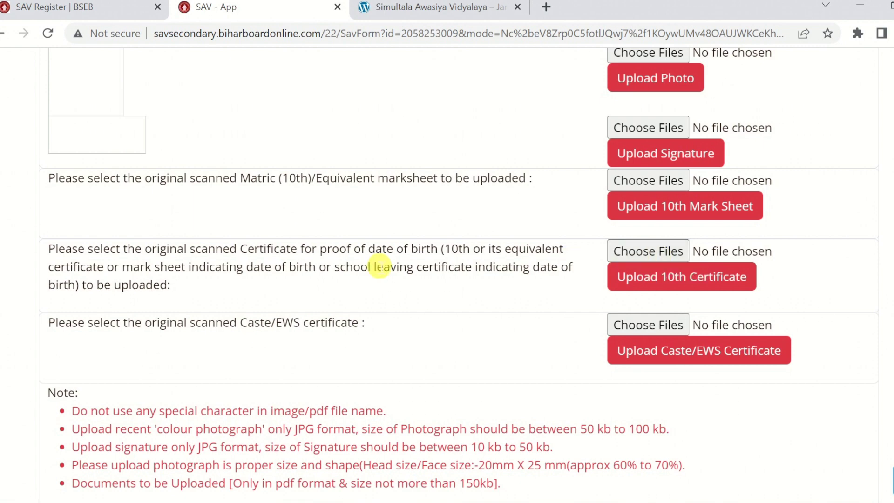
Reread the marksheet and date-of-birth proof requirements and read the Caste/EWS certificate upload requirement
{"action": "left_click", "coordinate": [324, 188]}
{"action": "left_click_drag", "start_coordinate": [324, 188], "coordinate": [512, 181]}
{"action": "left_click", "coordinate": [503, 186]}
{"action": "left_click_drag", "start_coordinate": [166, 190], "coordinate": [468, 184]}
{"action": "left_click", "coordinate": [471, 187]}
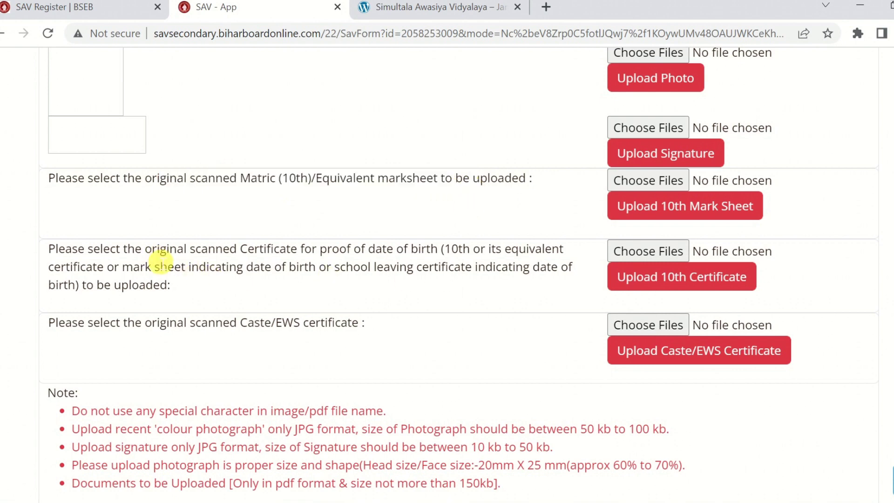
{"action": "left_click_drag", "start_coordinate": [152, 252], "coordinate": [515, 249]}
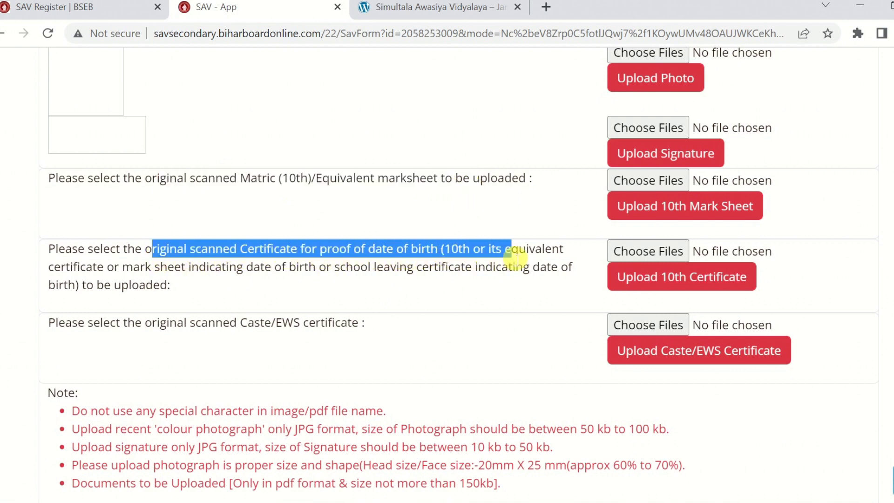
{"action": "left_click", "coordinate": [514, 255]}
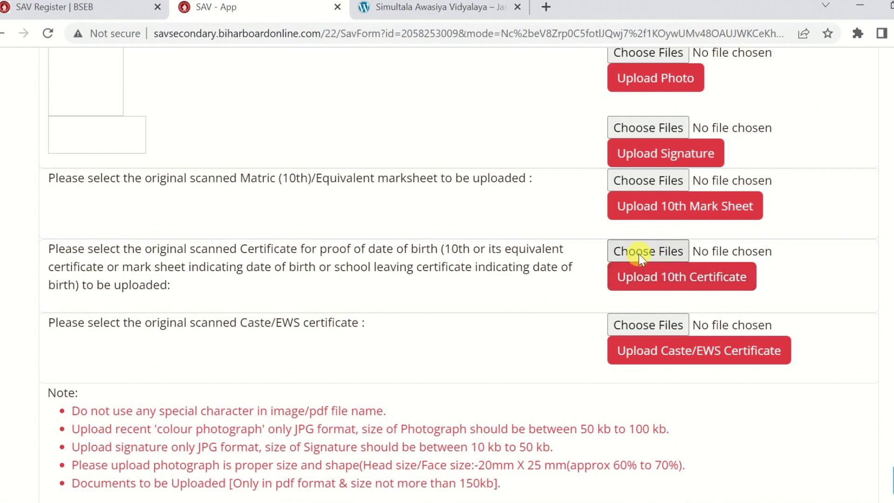
{"action": "scroll", "coordinate": [142, 269], "scroll_direction": "down", "scroll_amount": 1}
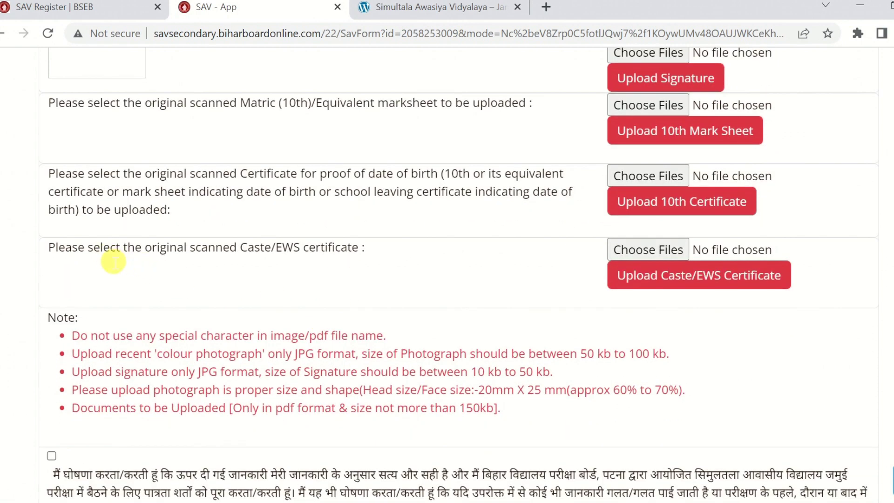
{"action": "left_click_drag", "start_coordinate": [110, 256], "coordinate": [343, 254]}
{"action": "left_click", "coordinate": [342, 254]}
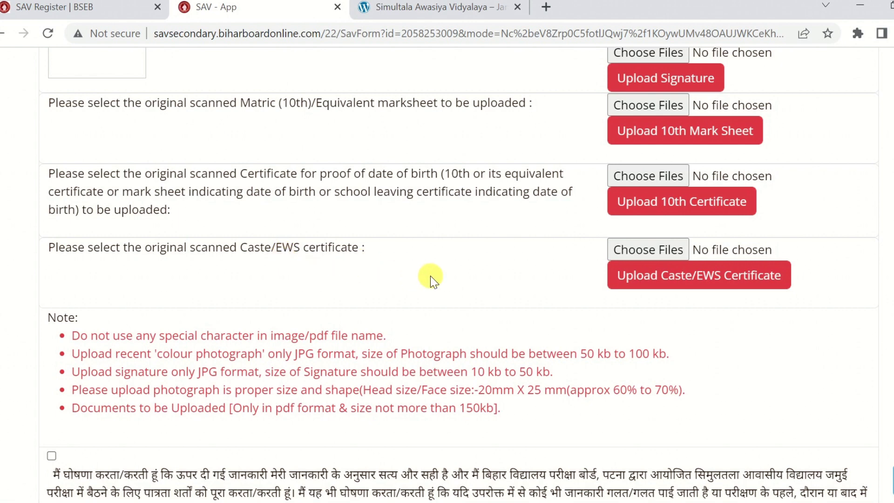
Read the upload notes on the format and file size required for the photograph and signature
{"action": "scroll", "coordinate": [421, 316], "scroll_direction": "down", "scroll_amount": 2}
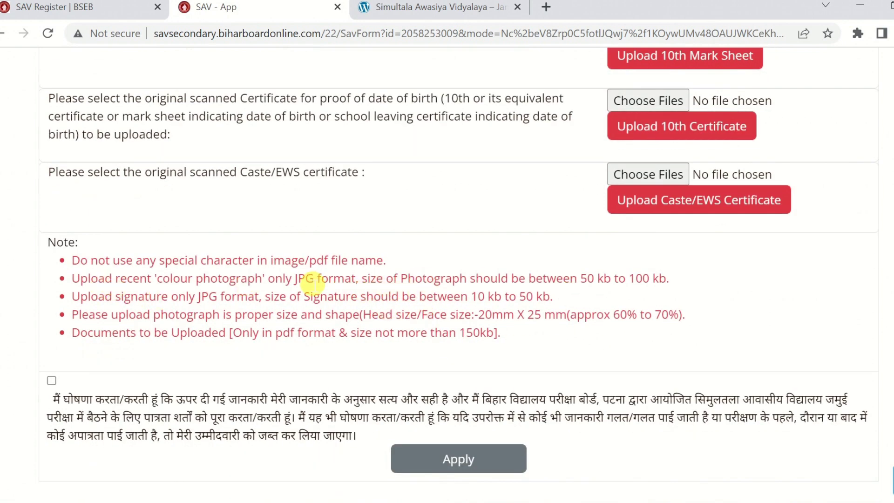
{"action": "left_click_drag", "start_coordinate": [156, 278], "coordinate": [657, 284]}
{"action": "left_click", "coordinate": [643, 285]}
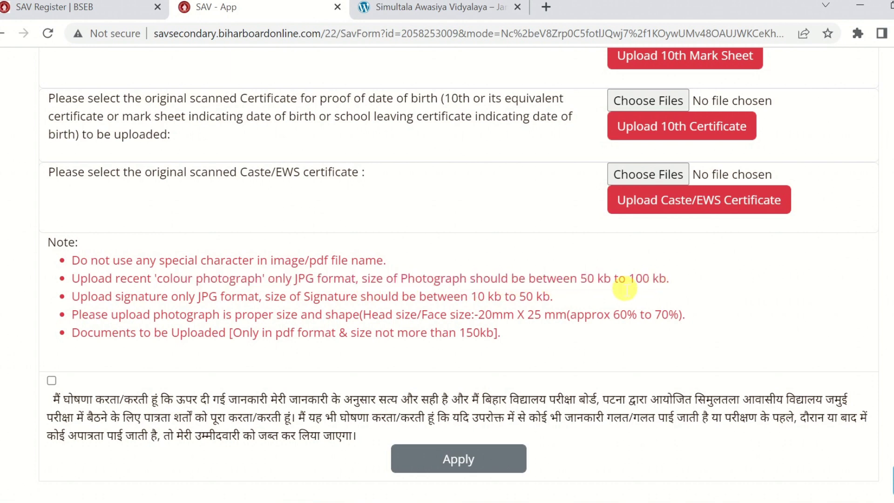
{"action": "left_click_drag", "start_coordinate": [288, 298], "coordinate": [532, 302]}
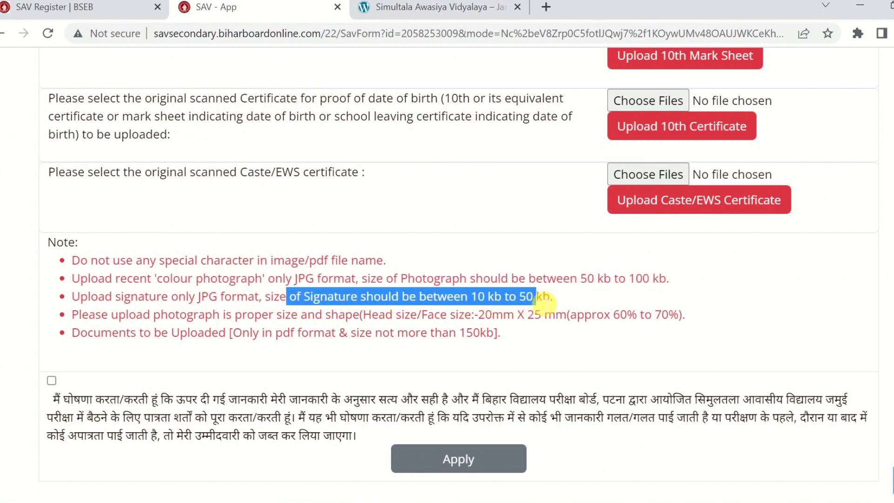
{"action": "left_click", "coordinate": [532, 302]}
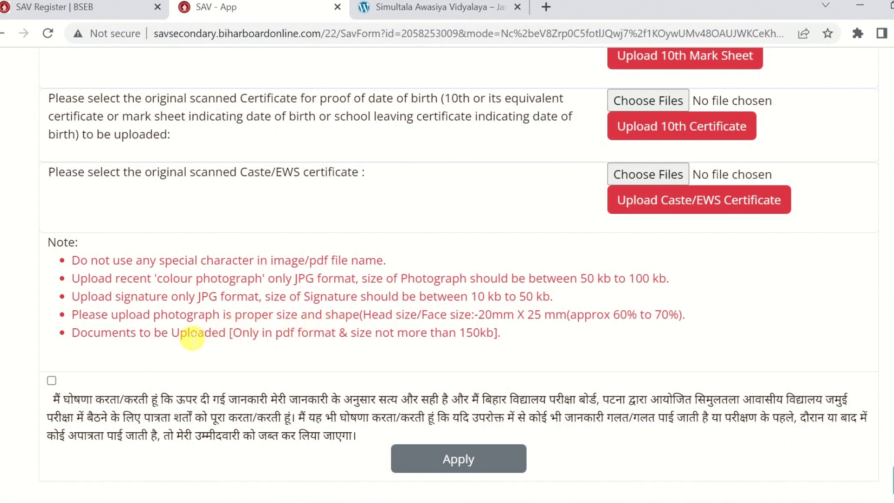
Read the note on the file format and size limit for the documents to upload
{"action": "left_click_drag", "start_coordinate": [113, 333], "coordinate": [225, 340]}
{"action": "left_click", "coordinate": [224, 340]}
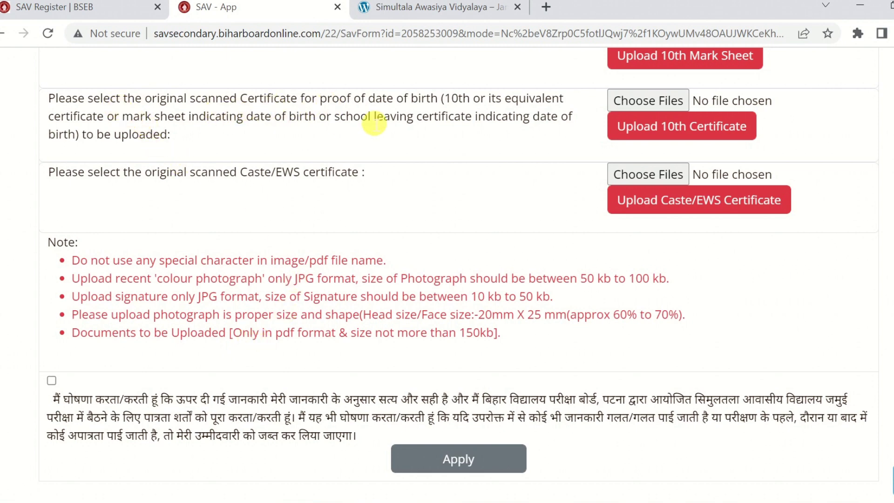
{"action": "left_click_drag", "start_coordinate": [254, 336], "coordinate": [442, 336]}
{"action": "left_click", "coordinate": [442, 336]}
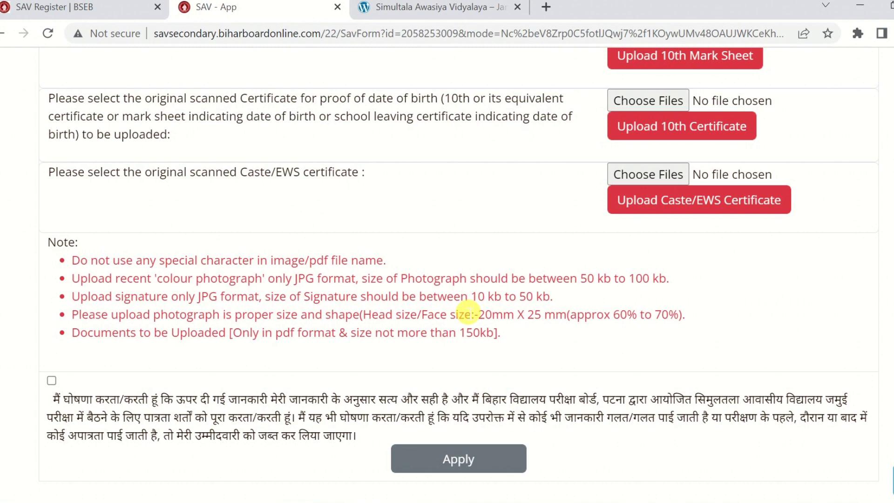
Accept the declaration and apply, carrying the application through its preview to the confirmed final submission
{"action": "left_click", "coordinate": [51, 381]}
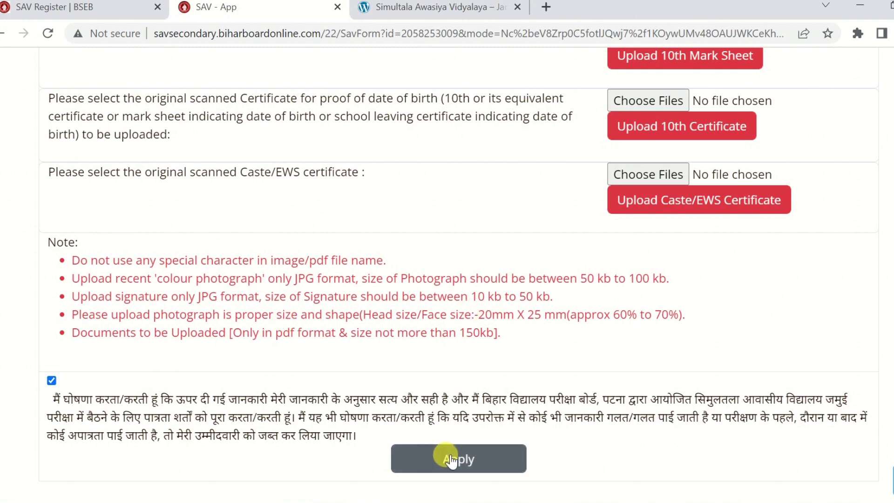
{"action": "left_click", "coordinate": [451, 460]}
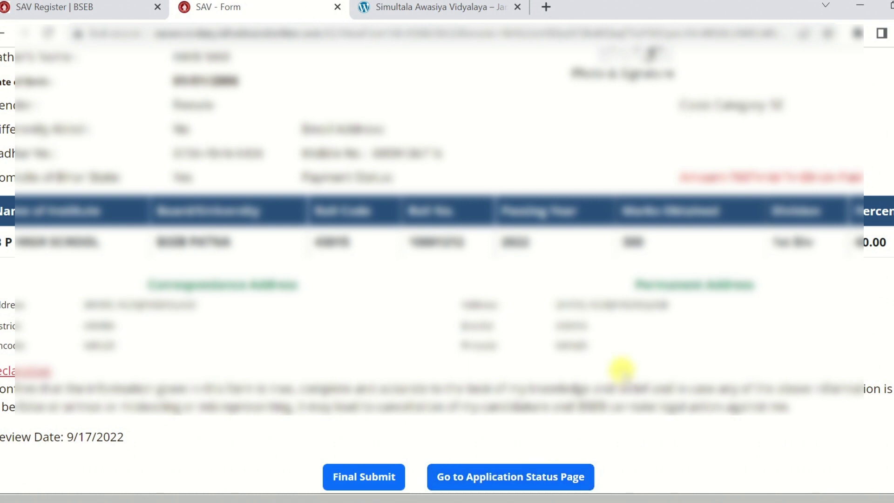
{"action": "left_click", "coordinate": [368, 476]}
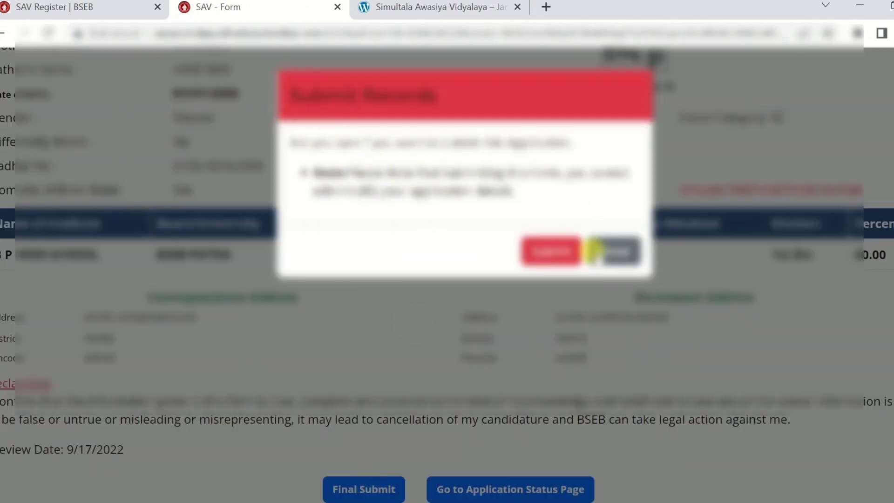
{"action": "left_click", "coordinate": [549, 251]}
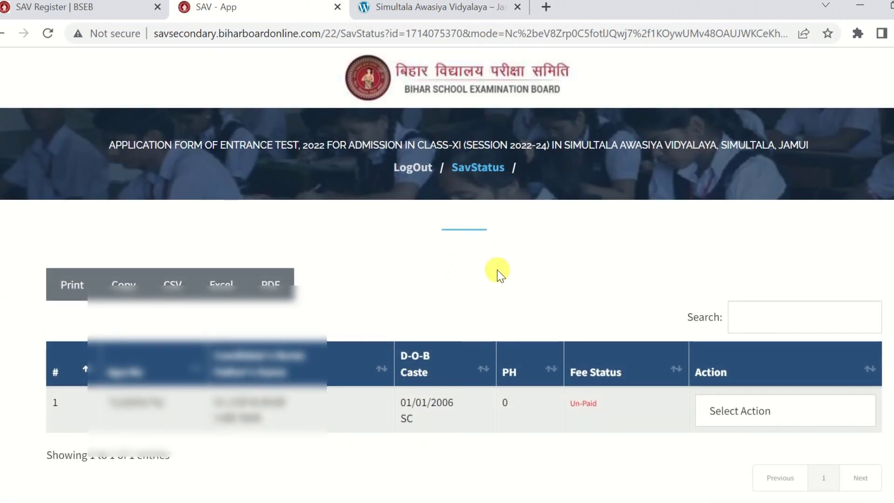
Start the fee payment for the submitted application and check out to the bank's payment gateway
{"action": "scroll", "coordinate": [497, 271], "scroll_direction": "down", "scroll_amount": 1}
{"action": "left_click", "coordinate": [744, 362]}
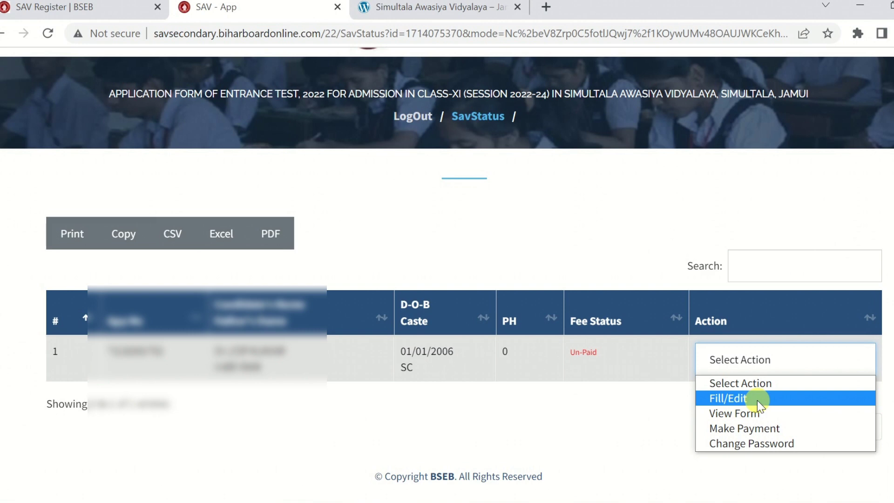
{"action": "left_click", "coordinate": [748, 429]}
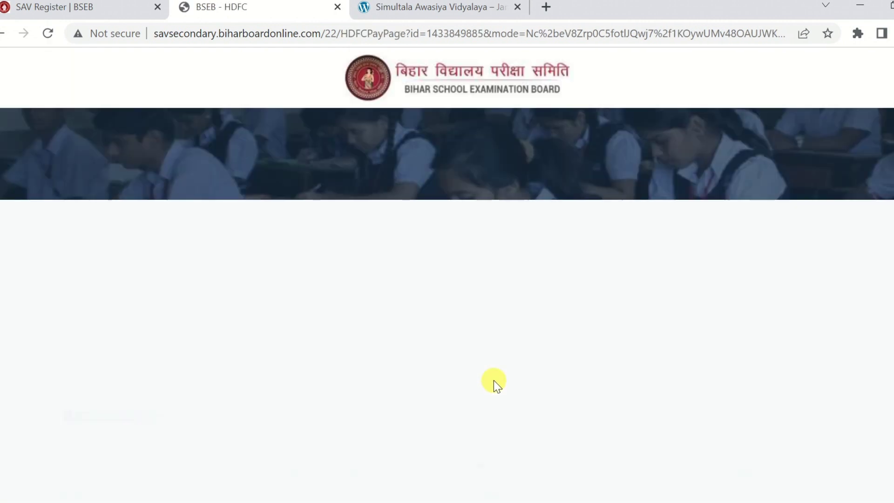
{"action": "scroll", "coordinate": [494, 380], "scroll_direction": "down", "scroll_amount": 1}
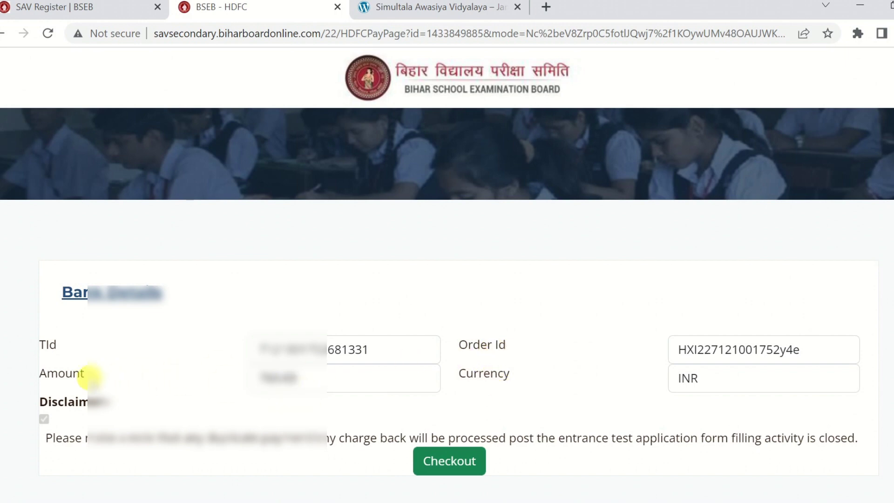
{"action": "left_click", "coordinate": [461, 468]}
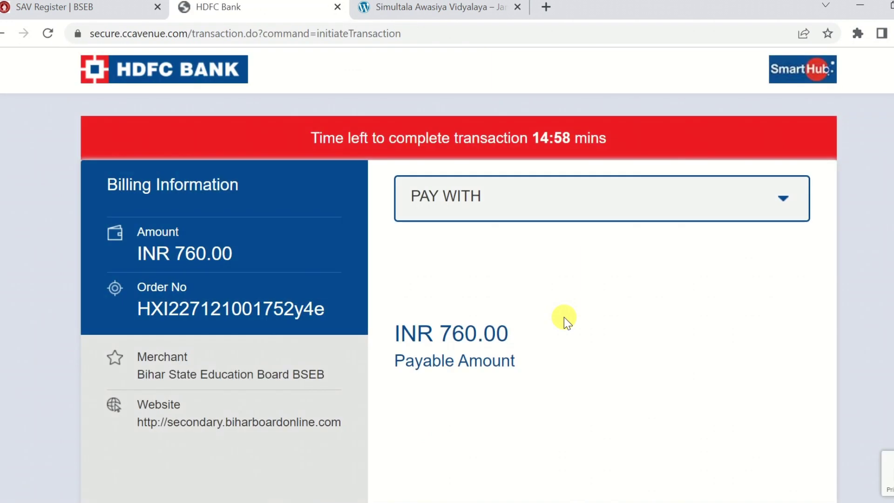
Choose Unified Payment Interface (UPI) as the payment method for the application fee
{"action": "scroll", "coordinate": [550, 298], "scroll_direction": "down", "scroll_amount": 3}
{"action": "scroll", "coordinate": [535, 272], "scroll_direction": "up", "scroll_amount": 2}
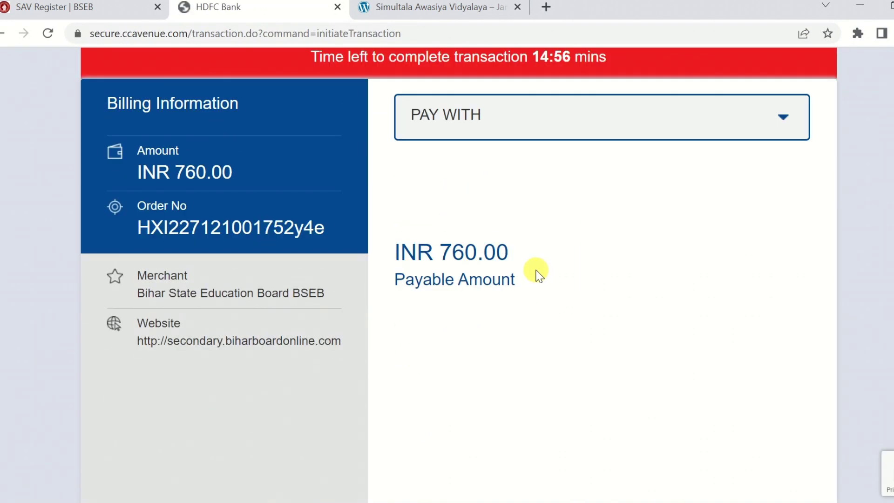
{"action": "left_click", "coordinate": [464, 136]}
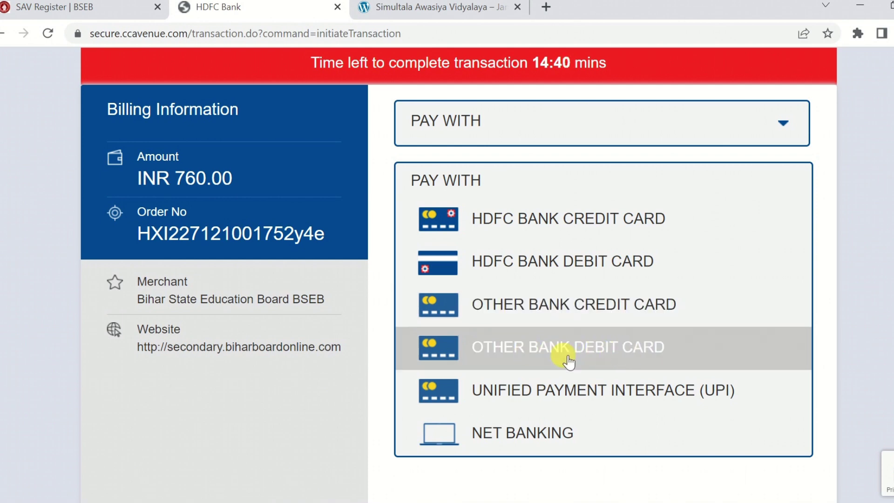
{"action": "left_click", "coordinate": [578, 398]}
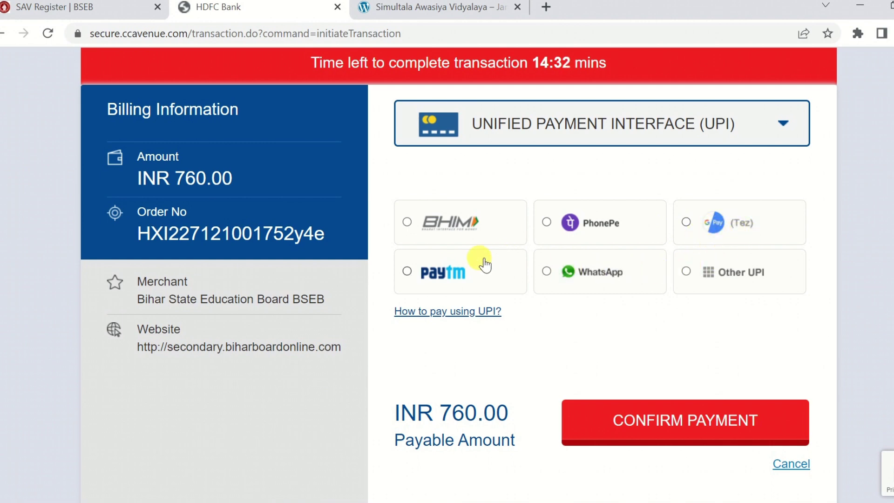
Set the payment method to Net Banking and select HDFC Bank from the list of banks
{"action": "left_click", "coordinate": [524, 134]}
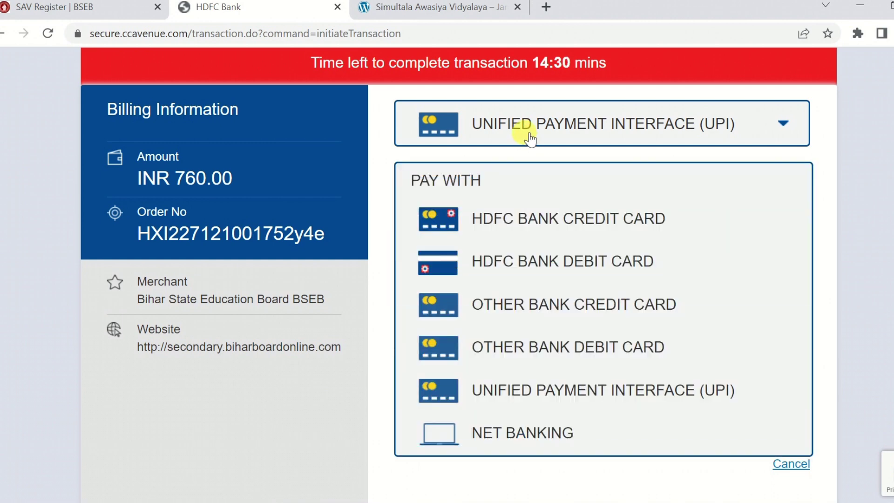
{"action": "left_click", "coordinate": [517, 438]}
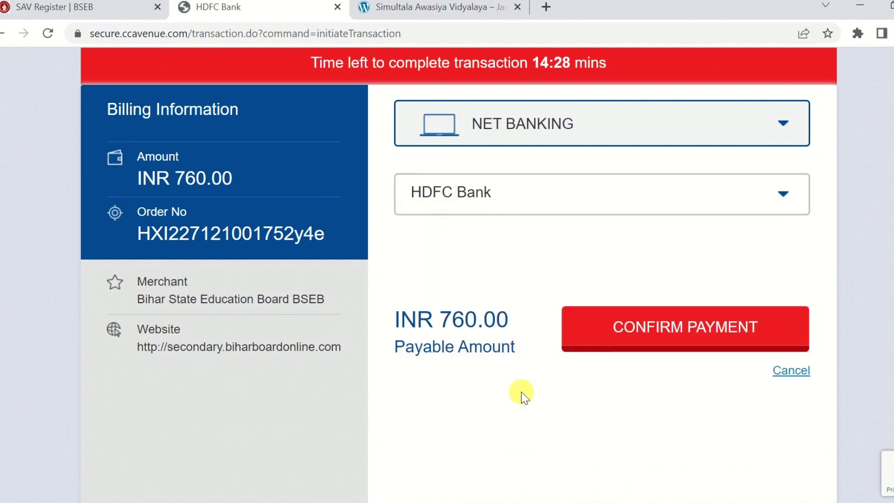
{"action": "left_click", "coordinate": [425, 247]}
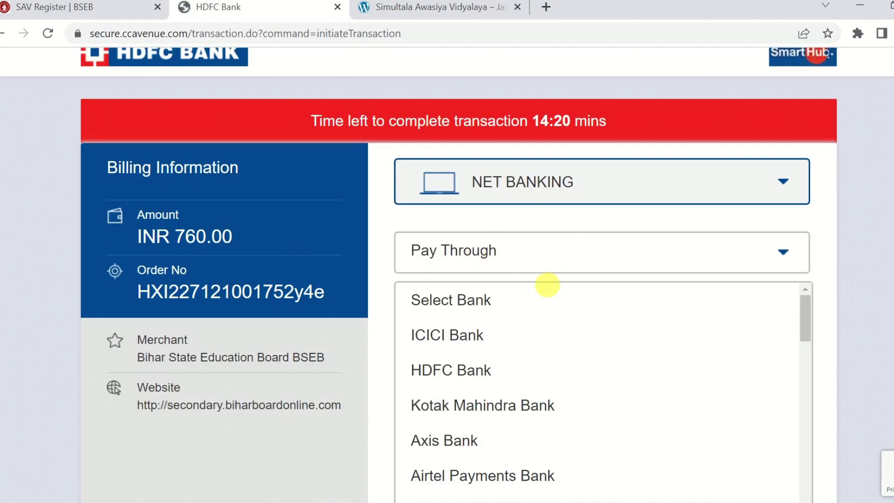
{"action": "scroll", "coordinate": [549, 309], "scroll_direction": "down", "scroll_amount": 15}
{"action": "scroll", "coordinate": [591, 420], "scroll_direction": "down", "scroll_amount": 5}
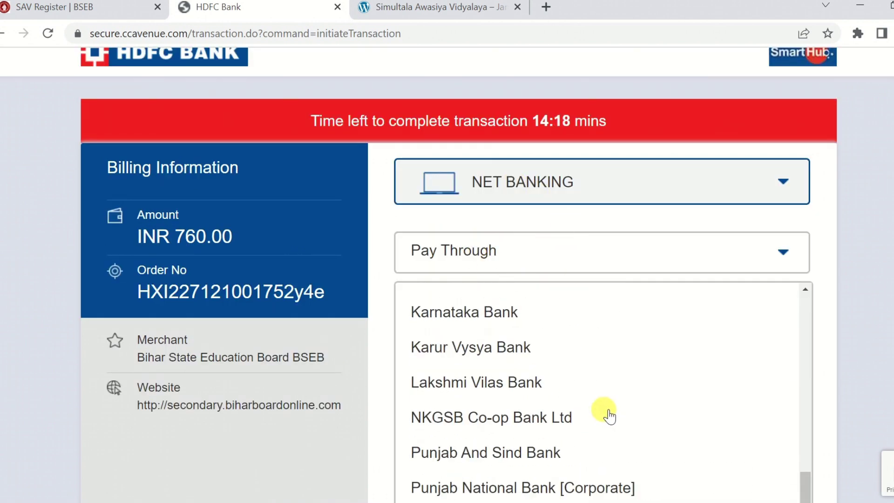
{"action": "scroll", "coordinate": [607, 412], "scroll_direction": "up", "scroll_amount": 20}
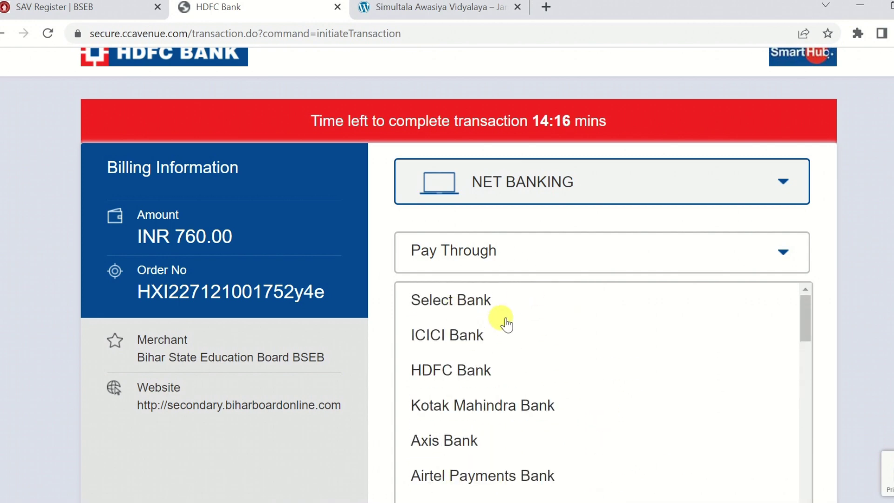
{"action": "left_click", "coordinate": [482, 369]}
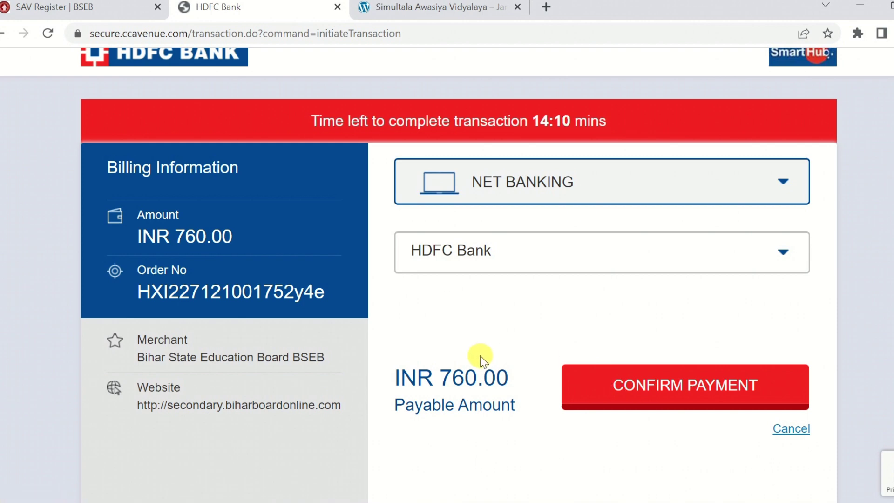
Open the home page savsecondary.biharboardonline.com in place of the registration form
{"action": "left_click", "coordinate": [102, 4]}
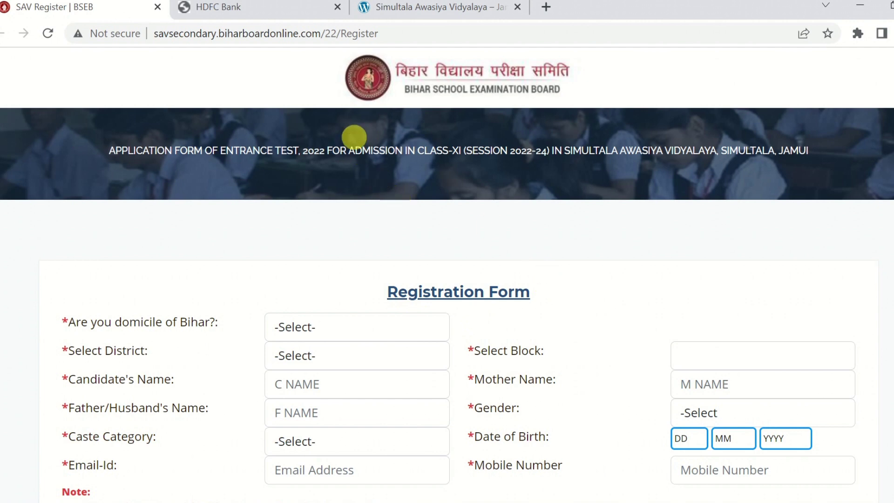
{"action": "left_click_drag", "start_coordinate": [328, 41], "coordinate": [470, 41]}
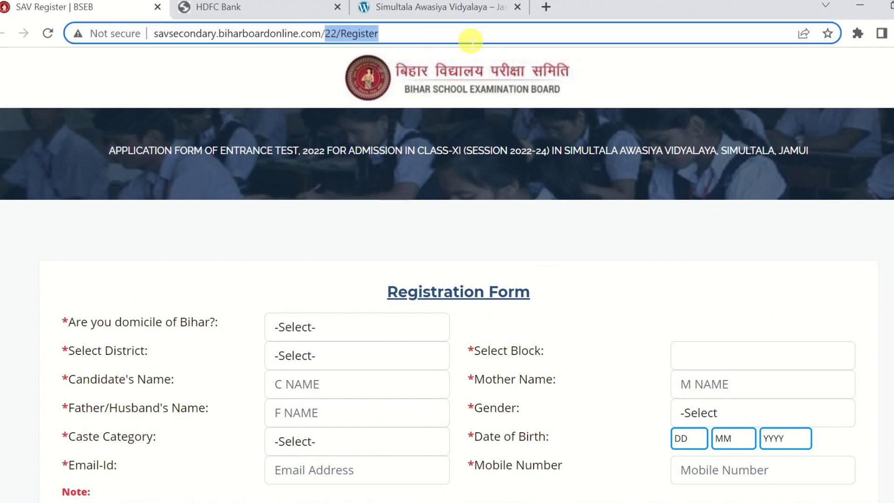
{"action": "key", "text": "BackSpace"}
{"action": "key", "text": "Return"}
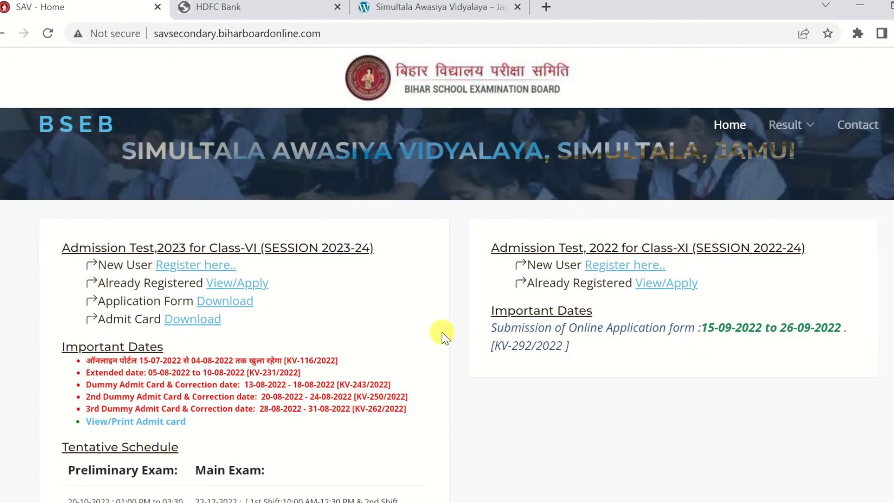
View the Class-XI candidate login page for already registered users and go back to the home page
{"action": "scroll", "coordinate": [442, 331], "scroll_direction": "down", "scroll_amount": 3}
{"action": "scroll", "coordinate": [485, 379], "scroll_direction": "up", "scroll_amount": 4}
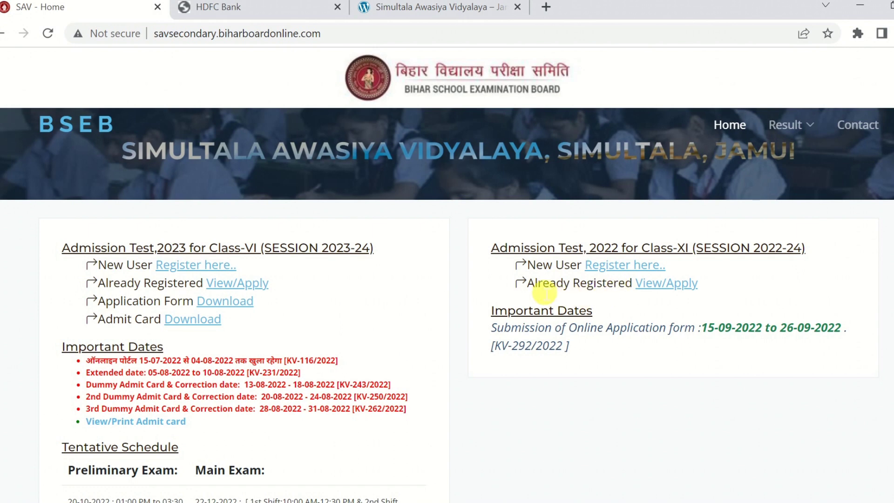
{"action": "left_click", "coordinate": [672, 285]}
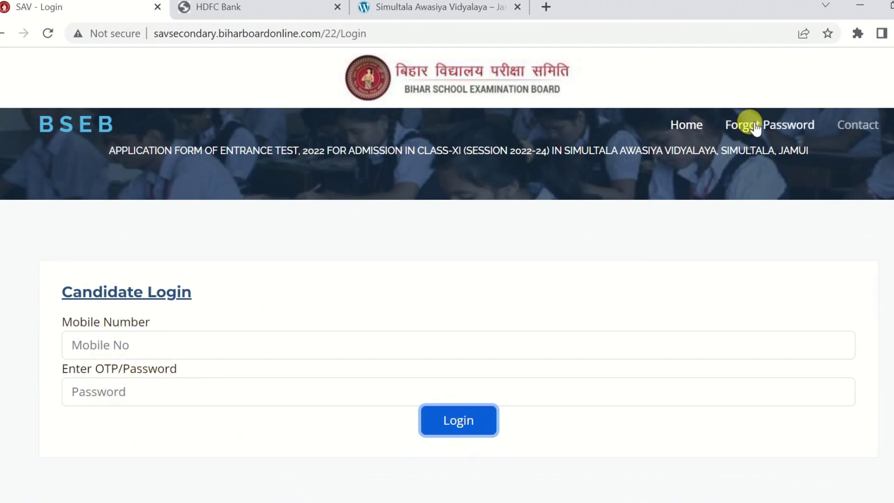
{"action": "left_click", "coordinate": [686, 135]}
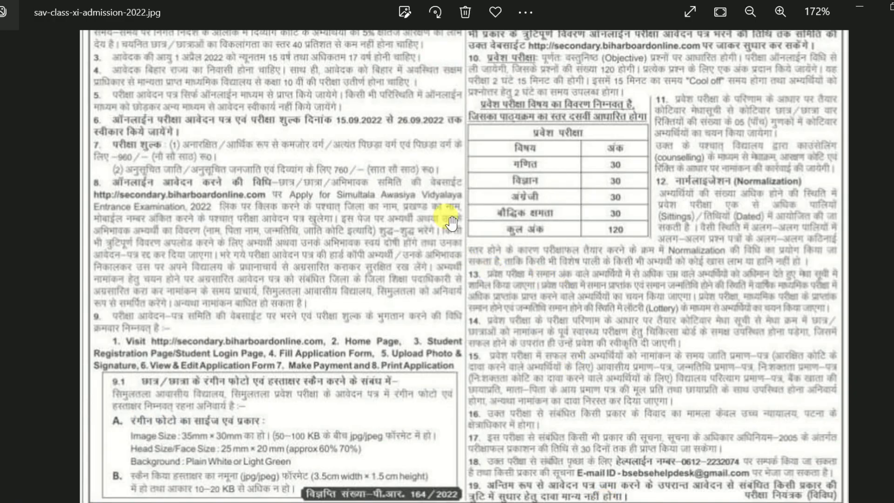
Examine the admission notice image sav-class-xi-admission-2022.jpg for the vacancies, fees, payment process and entrance test subjects
{"action": "left_click_drag", "start_coordinate": [443, 119], "coordinate": [437, 375]}
{"action": "left_click_drag", "start_coordinate": [473, 155], "coordinate": [481, 268]}
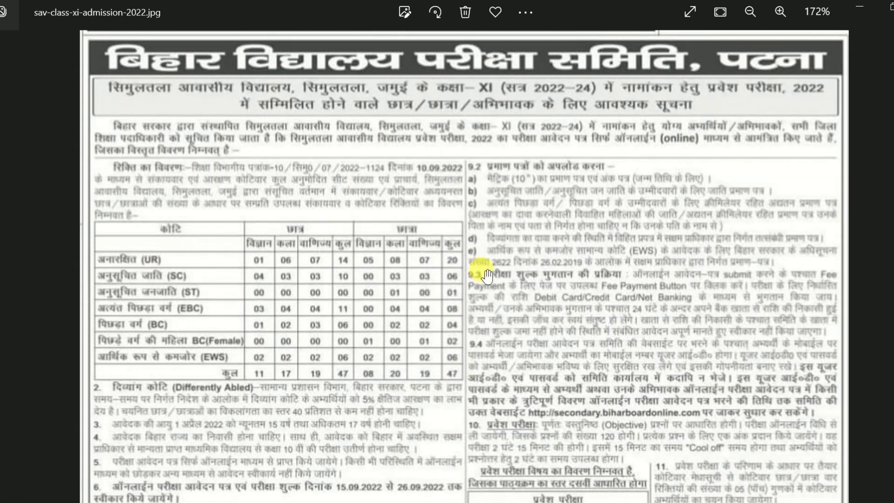
{"action": "left_click_drag", "start_coordinate": [471, 368], "coordinate": [442, 121]}
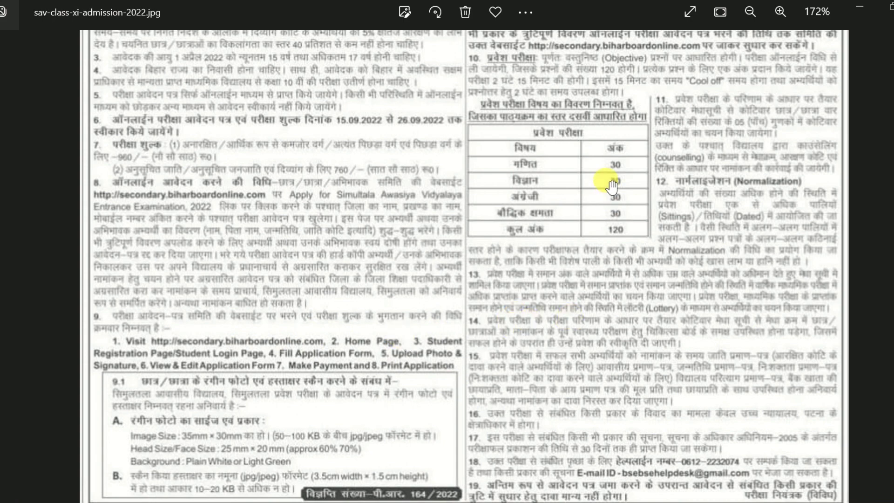
{"action": "scroll", "coordinate": [664, 215], "scroll_direction": "up", "scroll_amount": 3}
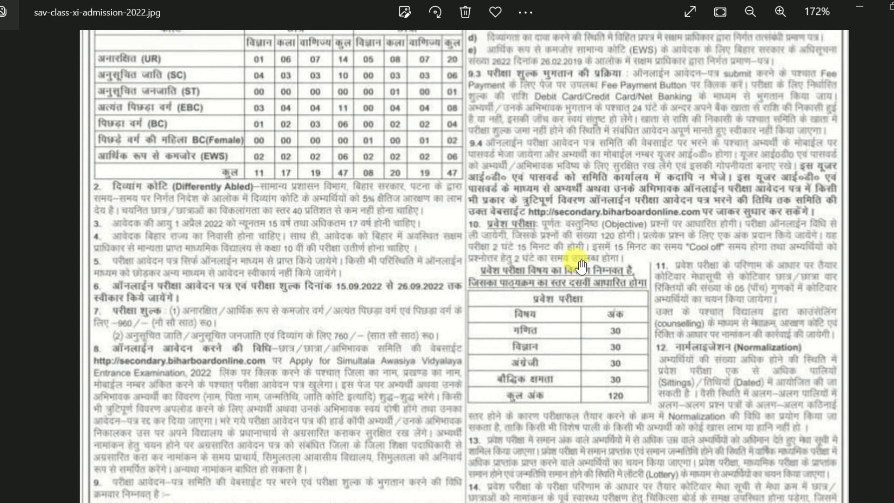
{"action": "scroll", "coordinate": [624, 198], "scroll_direction": "up", "scroll_amount": 4}
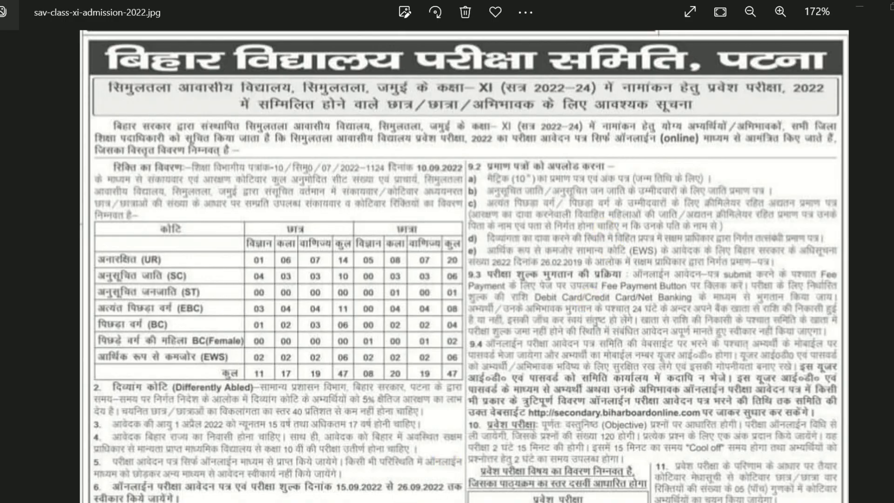